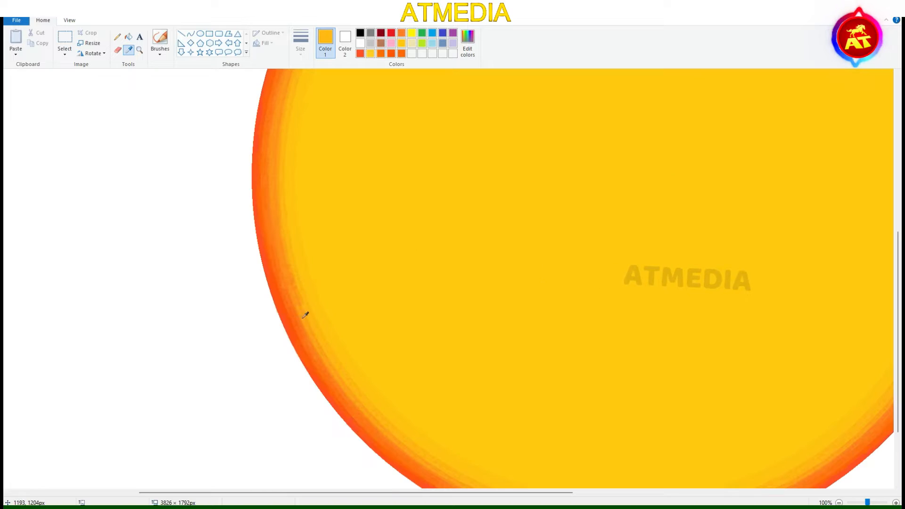
- Blend the orange bands along the circle's lower-left inner rim with brush strokes in shades sampled from the rim
left_click(329, 351)
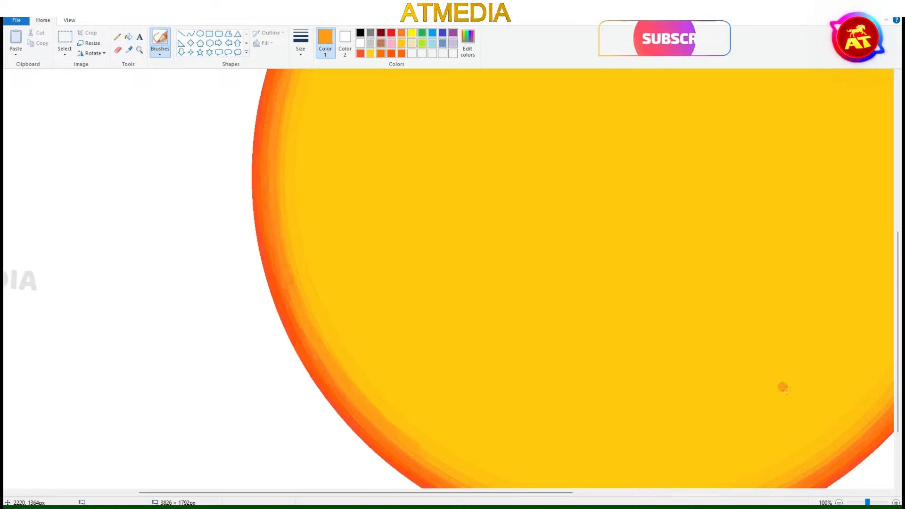
left_click_drag(311, 322, 414, 447)
scroll(472, 330, "down", 2)
scroll(297, 248, "up", 1)
left_click(129, 50)
scroll(273, 264, "up", 1)
left_click(573, 425)
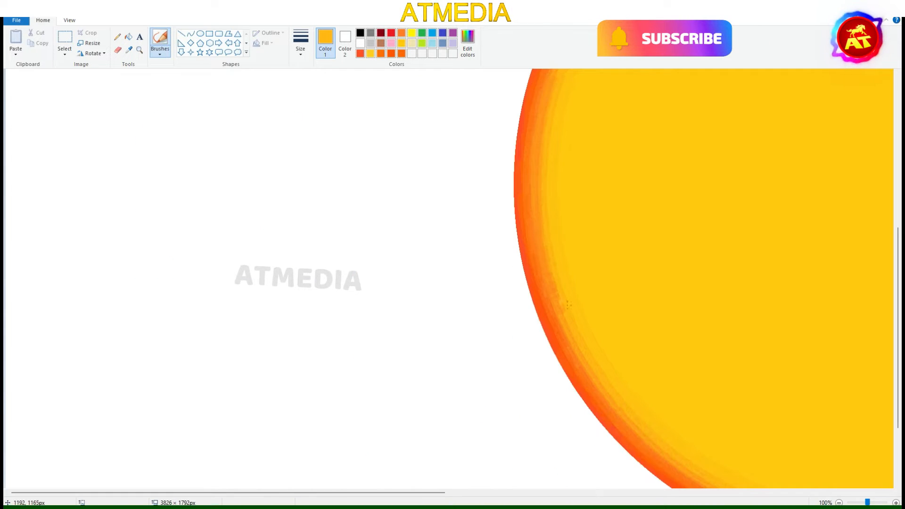
scroll(691, 361, "down", 1)
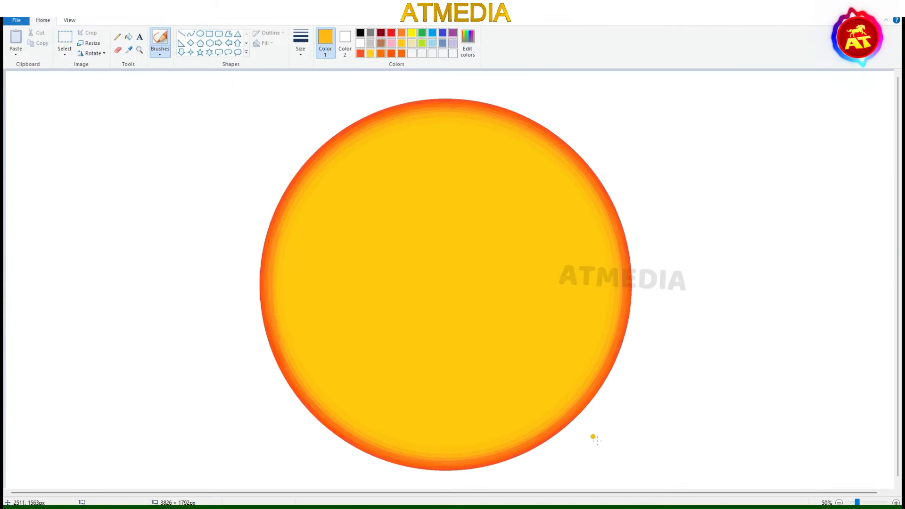
- Draw an elliptical outline in a shade sampled near the upper-left rim, resized to follow the inside edge of the circle
left_click(128, 50)
left_click(349, 141)
left_click(200, 33)
left_click_drag(300, 165, 591, 456)
left_click_drag(435, 257, 408, 240)
left_click_drag(563, 291, 623, 294)
left_click_drag(451, 441, 457, 467)
left_click_drag(447, 146, 453, 113)
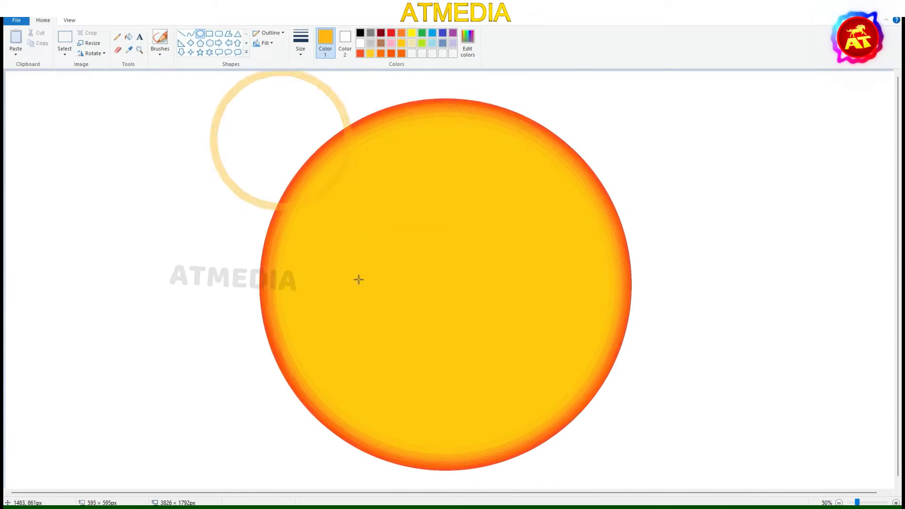
- Draw another elliptical outline in the same sampled shade and fit its four sides closely inside the orange rim
left_click_drag(362, 203, 607, 428)
left_click_drag(505, 331, 509, 356)
left_click_drag(522, 186, 523, 186)
left_click_drag(446, 117, 445, 113)
left_click_drag(446, 451, 446, 453)
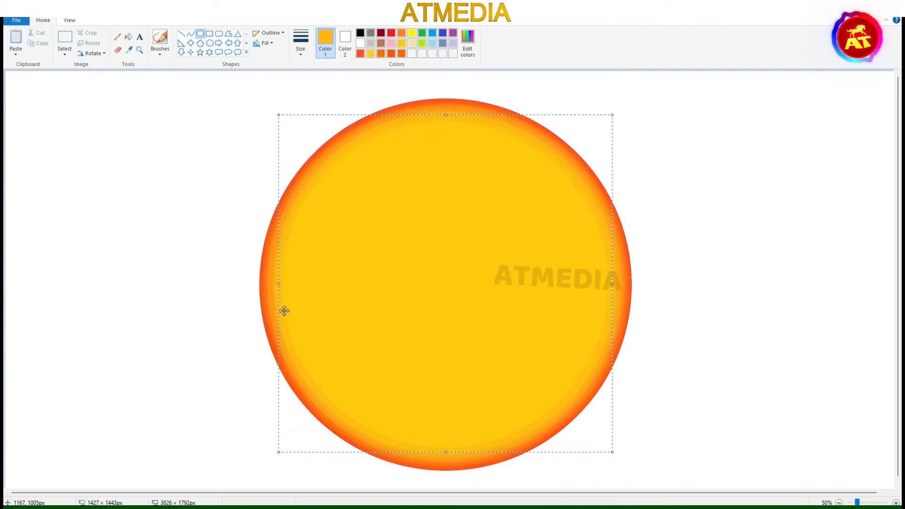
left_click_drag(279, 284, 274, 284)
- Sample a deeper yellow-orange at the inner rim and draw an ellipse outline about 1461 px wide, stretched to follow the rim
left_click(129, 50)
left_click(276, 282)
left_click(200, 33)
left_click_drag(290, 144, 604, 456)
left_click_drag(486, 359, 469, 348)
left_click_drag(590, 290, 618, 292)
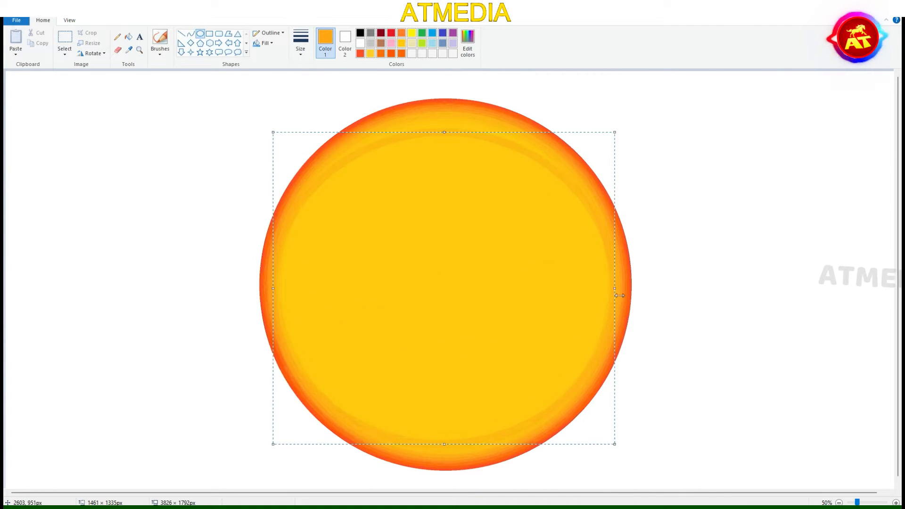
left_click_drag(449, 446, 449, 460)
left_click_drag(450, 136, 452, 116)
- Sample a lighter shade slightly further inward and draw a smaller ellipse outline about 1411 px wide to smooth the rim gradient
left_click(129, 50)
left_click(282, 282)
left_click(200, 33)
left_click_drag(313, 126, 607, 418)
left_click_drag(398, 241, 364, 254)
left_click_drag(573, 286, 615, 299)
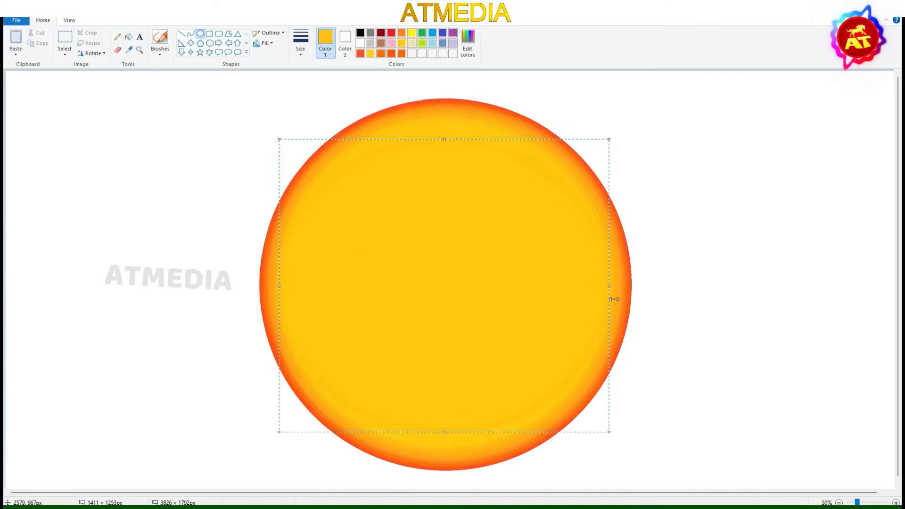
left_click_drag(446, 431, 445, 445)
left_click_drag(447, 139, 456, 131)
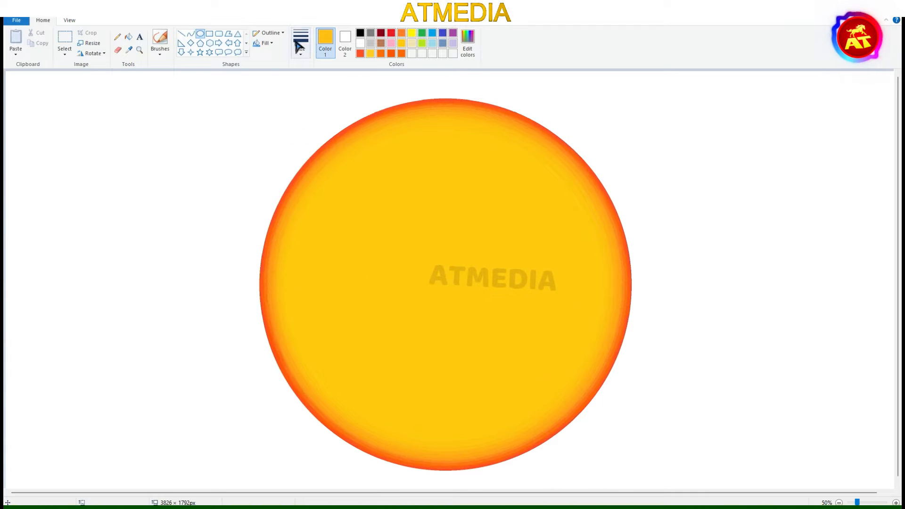
- Brush a pale yellow curved highlight across the upper part of the ball and undo the last stroke
left_click(162, 45)
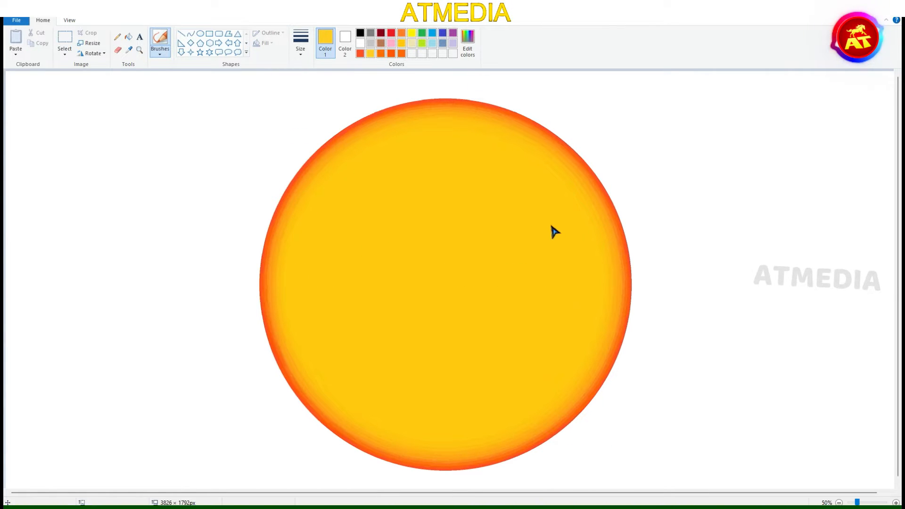
mouse_move(448, 142)
left_mouse_down()
mouse_move(360, 185)
mouse_move(474, 140)
mouse_move(475, 150)
mouse_move(543, 182)
left_mouse_up()
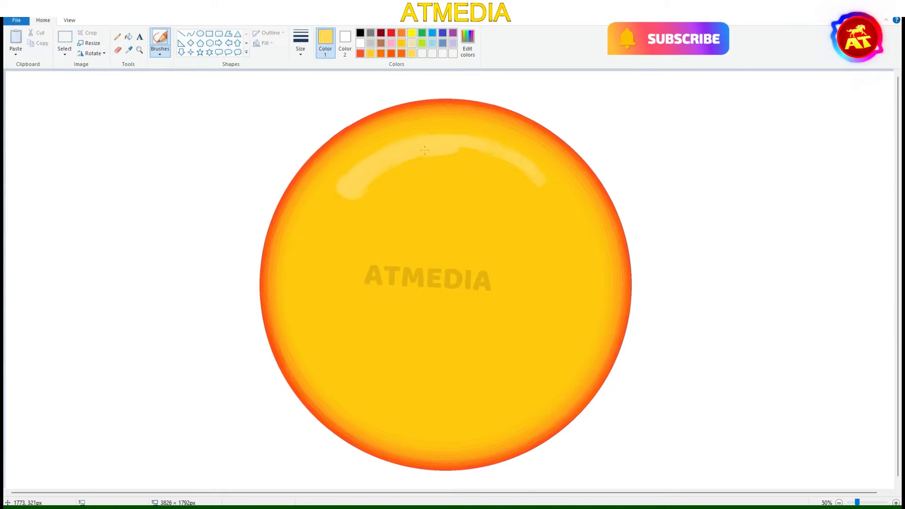
mouse_move(360, 189)
left_mouse_down()
mouse_move(421, 177)
mouse_move(550, 192)
mouse_move(467, 163)
mouse_move(525, 196)
left_mouse_up()
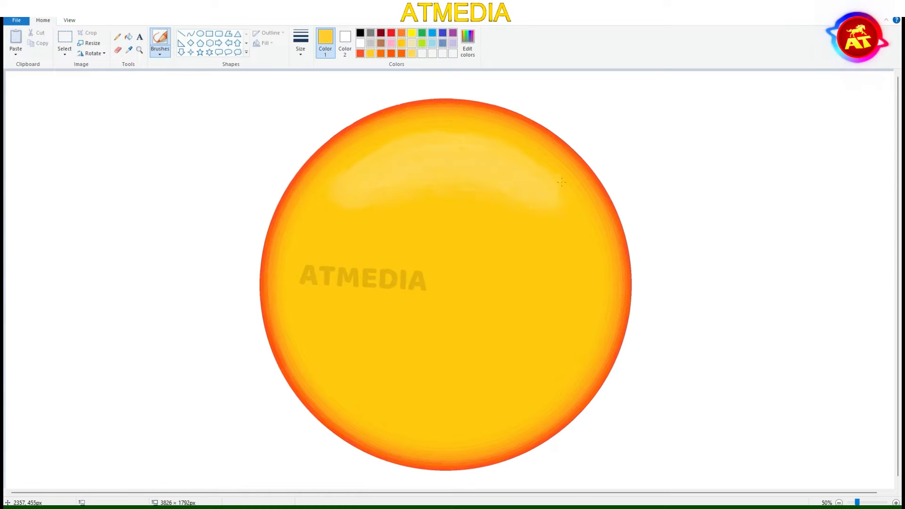
key("ctrl+z")
- Mix lighter custom yellows and brush a brighter, smaller highlight in the middle of the curved highlight
left_click(468, 44)
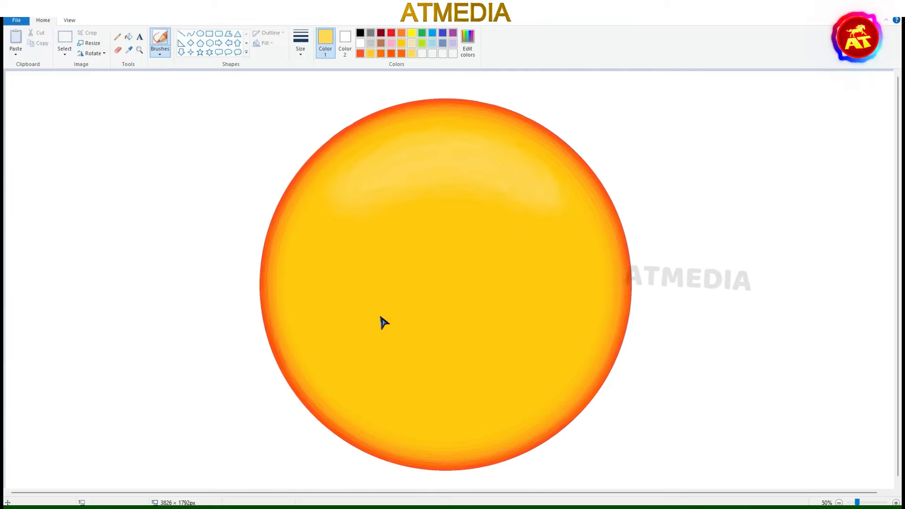
left_click(380, 319)
left_click_drag(462, 162, 435, 167)
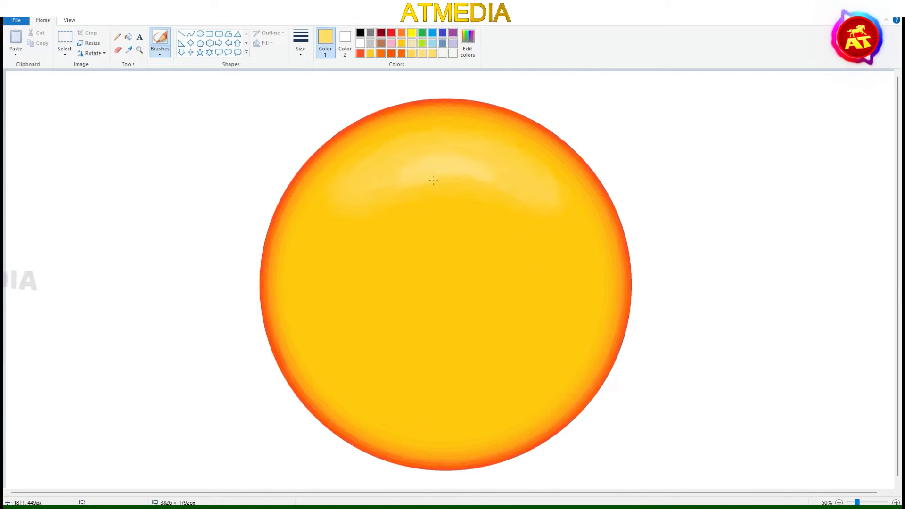
left_click(468, 43)
left_click(378, 321)
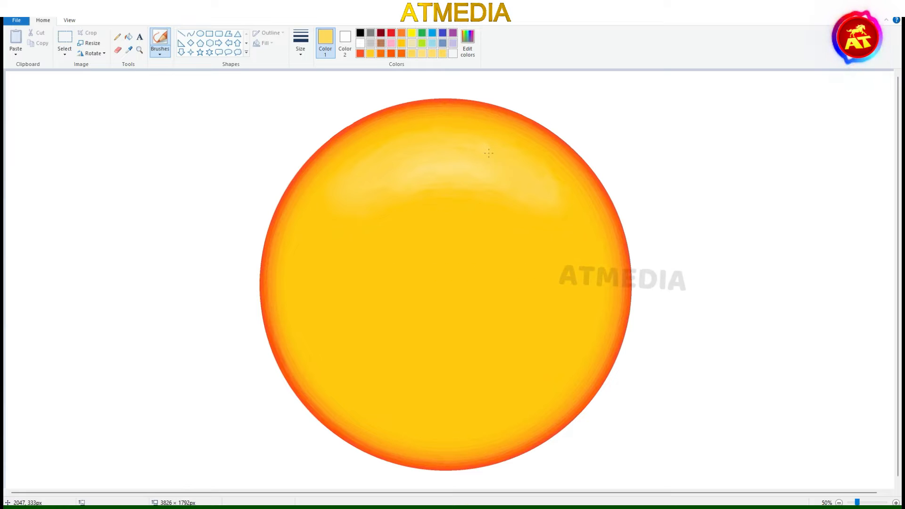
- Select the whole yellow ball and move it to the left part of the canvas
left_click(182, 34)
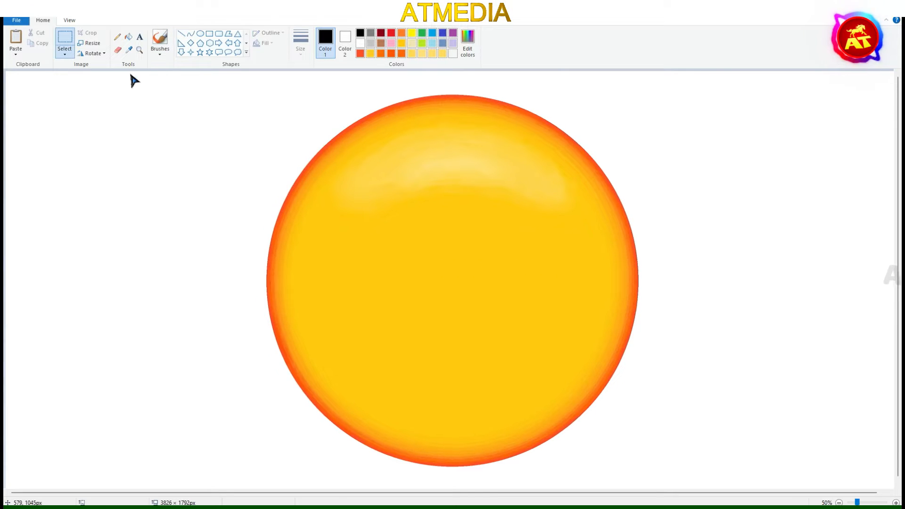
left_click_drag(242, 78, 654, 484)
left_click_drag(509, 292, 320, 293)
- Draw a small black circle outline with a much thinner stroke in the empty area to the right of the ball
left_click(200, 33)
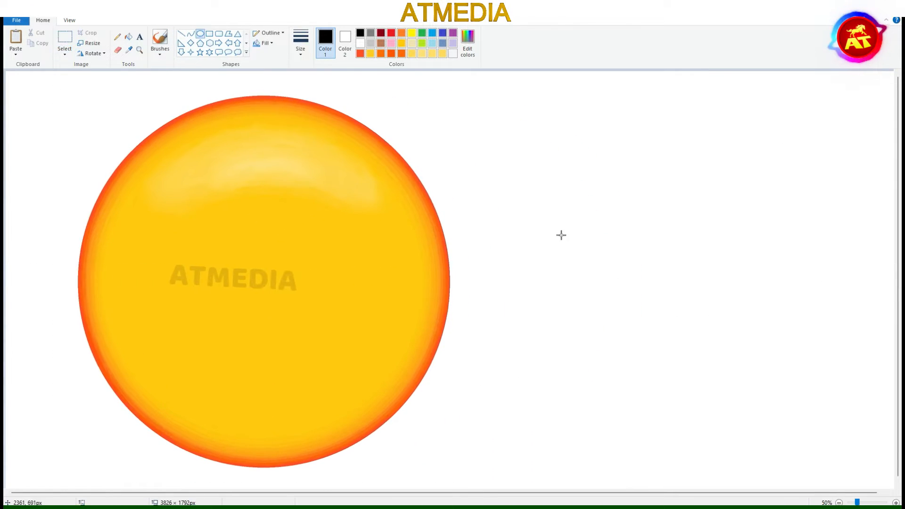
left_click_drag(500, 159, 571, 226)
key("ctrl+minus")
key("ctrl+minus")
key("ctrl+minus")
key("ctrl+minus")
key("ctrl+minus")
key("ctrl+minus")
key("ctrl+minus")
key("ctrl+minus")
key("ctrl+minus")
key("ctrl+minus")
key("ctrl+minus")
key("ctrl+minus")
key("ctrl+minus")
key("ctrl+minus")
key("ctrl+minus")
key("ctrl+minus")
key("ctrl+minus")
key("ctrl+minus")
key("ctrl+minus")
key("ctrl+minus")
left_click_drag(549, 193, 186, 246)
left_click_drag(155, 246, 542, 209)
- Duplicate the small circle and place the two copies side by side, overlapping slightly, with the right one higher
left_click(65, 38)
left_click_drag(477, 148, 600, 271)
key("ctrl+c")
key("ctrl+v")
left_click_drag(79, 128, 608, 184)
left_click(549, 243)
left_click_drag(477, 136, 653, 255)
mouse_move(579, 215)
left_mouse_down()
mouse_move(177, 257)
mouse_move(564, 214)
left_mouse_up()
left_click(668, 177)
- Draw a straight line about 168 × 425 px from the circles' upper intersection down to the right as the heart's axis
scroll(668, 177, "up", 1)
left_click(190, 34)
left_click(182, 35)
left_click_drag(428, 194, 505, 392)
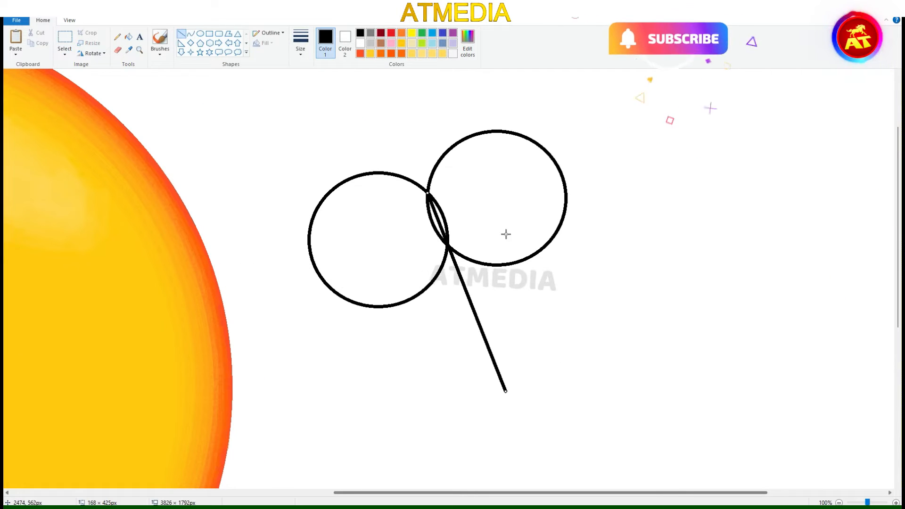
- Draw an outward-bulging curve from the left circle's outer edge to the lower end of the axis line
left_click(191, 34)
left_click_drag(310, 246, 505, 391)
mouse_move(405, 321)
left_mouse_down()
mouse_move(399, 366)
mouse_move(349, 344)
left_mouse_up()
key("ctrl+z")
mouse_move(309, 244)
left_mouse_down()
mouse_move(366, 335)
mouse_move(505, 391)
left_mouse_up()
mouse_move(377, 311)
left_mouse_down()
mouse_move(314, 300)
mouse_move(371, 382)
left_mouse_up()
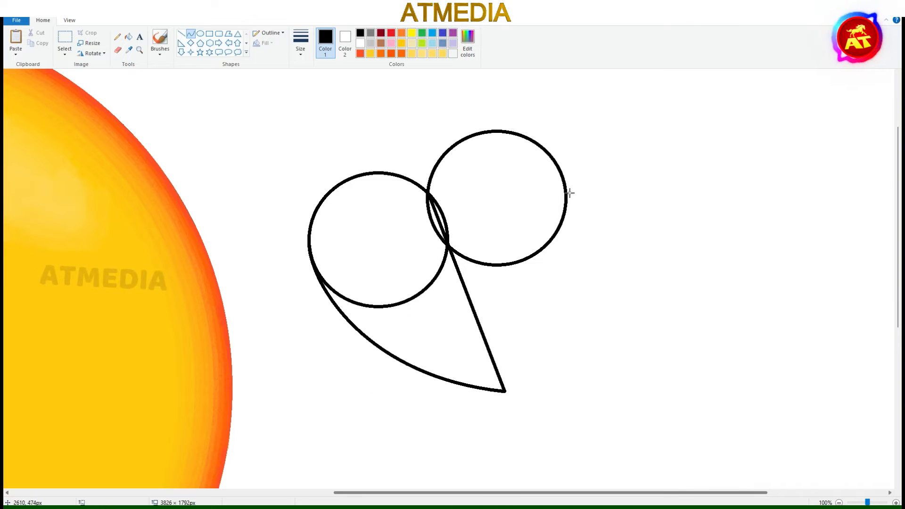
- Draw the heart's right side as an outward-bulging curve from the right circle's outer edge to the axis line's lower end
mouse_move(561, 172)
left_mouse_down()
mouse_move(519, 370)
mouse_move(505, 391)
left_mouse_up()
mouse_move(556, 283)
left_mouse_down()
mouse_move(580, 208)
mouse_move(572, 287)
left_mouse_up()
key("ctrl+z")
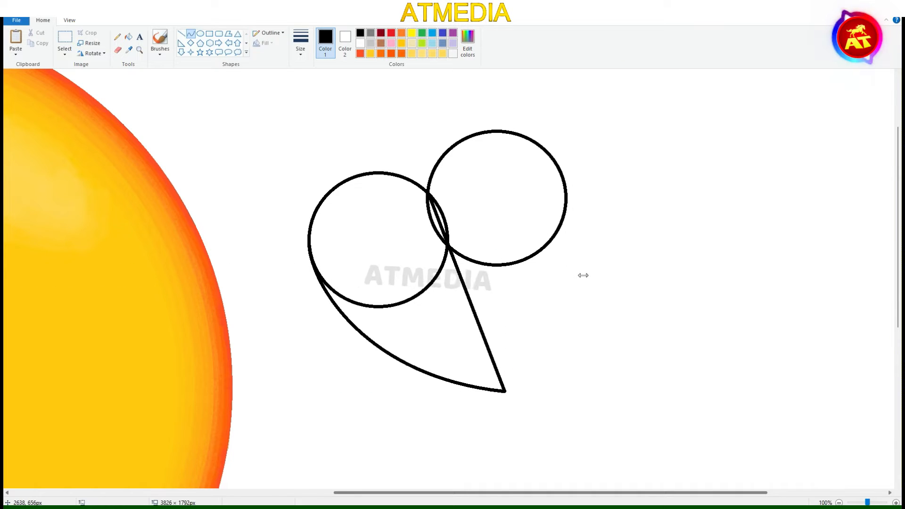
left_click_drag(563, 171, 504, 392)
mouse_move(535, 283)
left_mouse_down()
mouse_move(580, 319)
mouse_move(582, 214)
left_mouse_up()
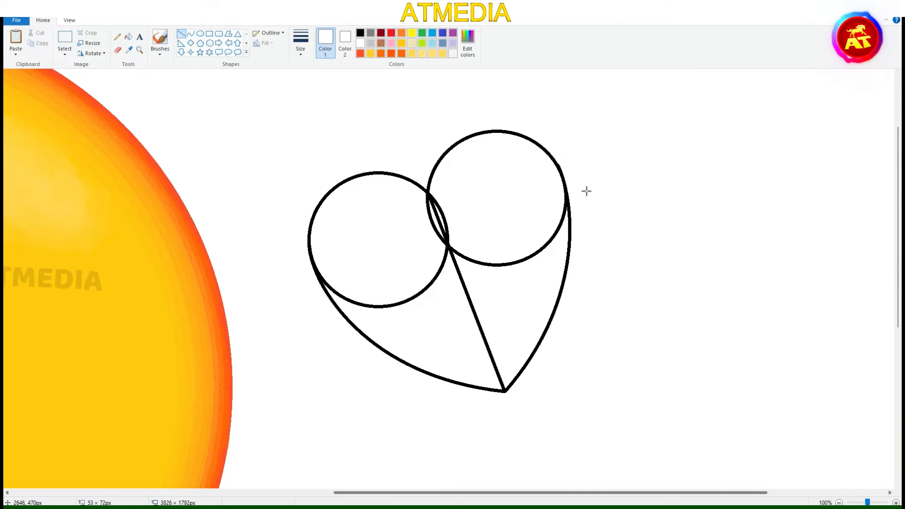
- Cover the inner lines just below the notch with a white line and try a white curve along the left circle's lower arc
mouse_move(414, 187)
left_mouse_down()
mouse_move(458, 214)
mouse_move(440, 188)
mouse_move(442, 197)
left_mouse_up()
left_click(200, 33)
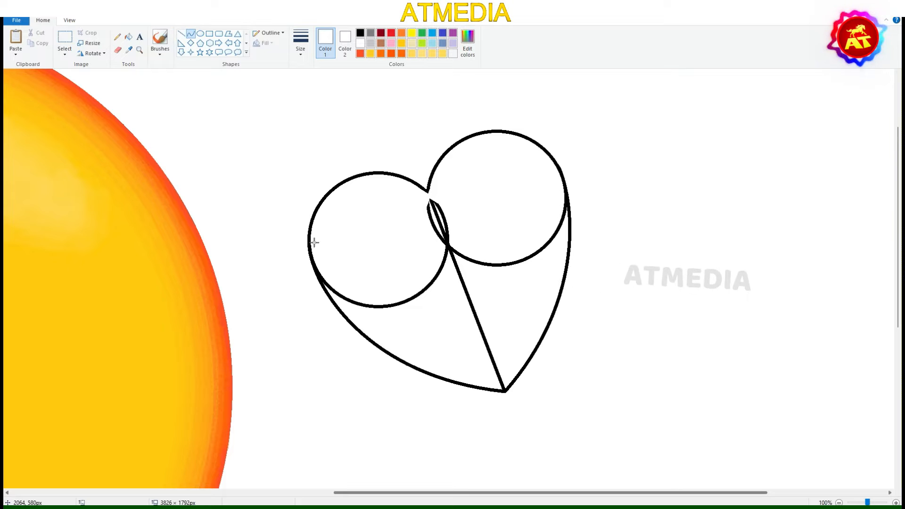
left_click_drag(314, 242, 433, 361)
mouse_move(388, 321)
left_mouse_down()
mouse_move(395, 271)
mouse_move(387, 267)
left_mouse_up()
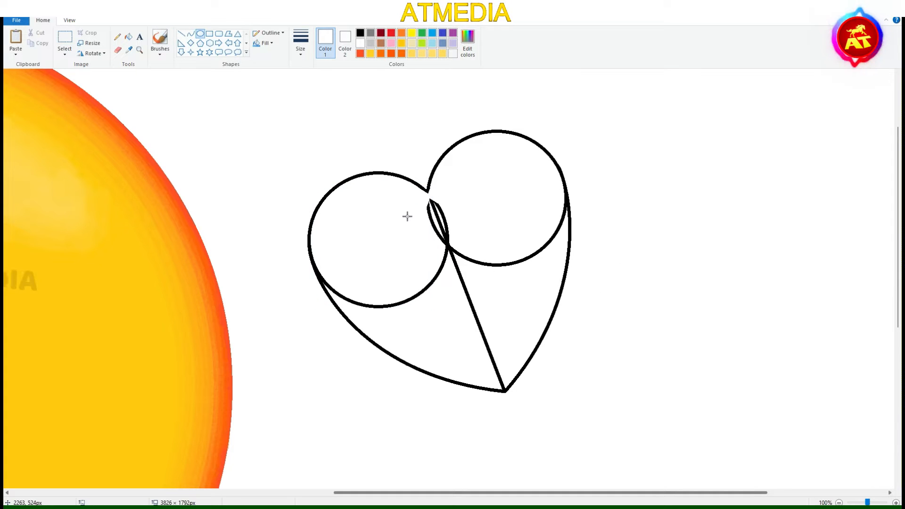
- Cover the inner circle arcs where they meet the heart's left and right sides with white curves
left_click(192, 34)
scroll(631, 315, "up", 1)
scroll(631, 315, "down", 2)
left_click_drag(631, 316, 679, 433)
left_click(629, 382)
left_click_drag(542, 493, 670, 493)
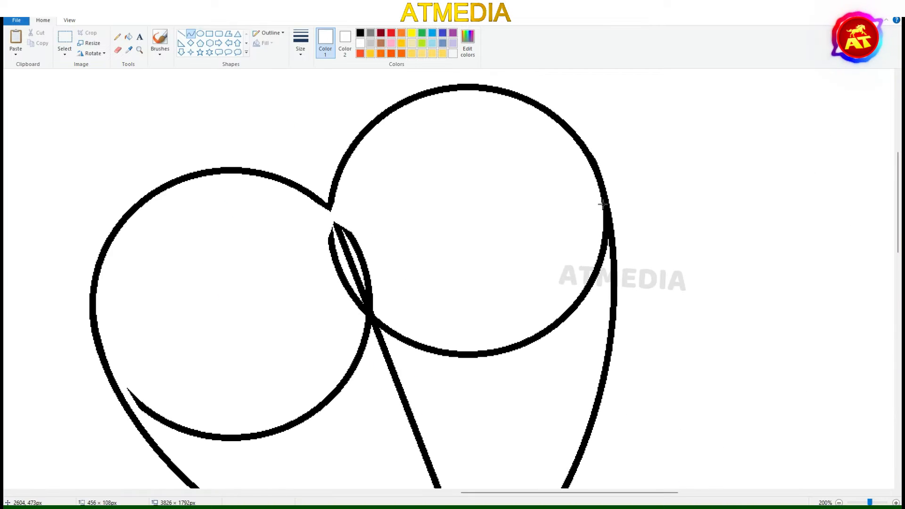
left_click_drag(603, 207, 608, 296)
left_click(607, 240)
- Cover the remaining inner lines along the heart's central axis with a straight white line
left_click(181, 34)
scroll(446, 236, "down", 5)
left_click_drag(446, 194, 480, 280)
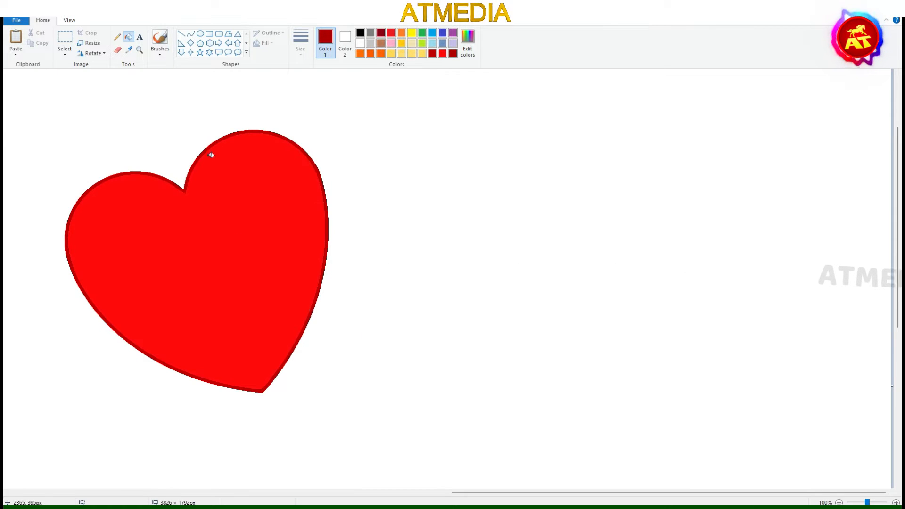
- Brush a dark red band along the inside of the heart's entire outline
left_click(160, 37)
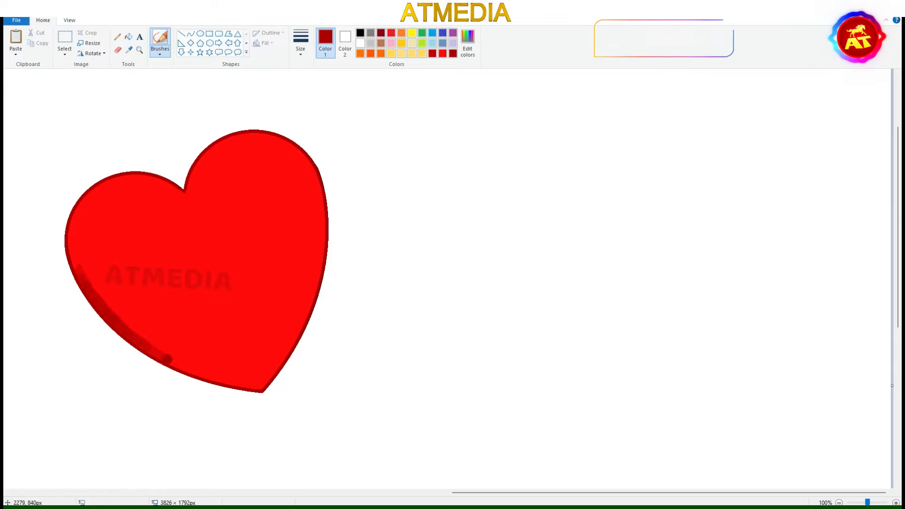
left_click_drag(167, 359, 184, 365)
key("ctrl+z")
key("ctrl+z")
mouse_move(79, 271)
left_mouse_down()
mouse_move(96, 301)
mouse_move(140, 341)
mouse_move(211, 378)
mouse_move(258, 386)
mouse_move(98, 193)
mouse_move(188, 197)
left_mouse_up()
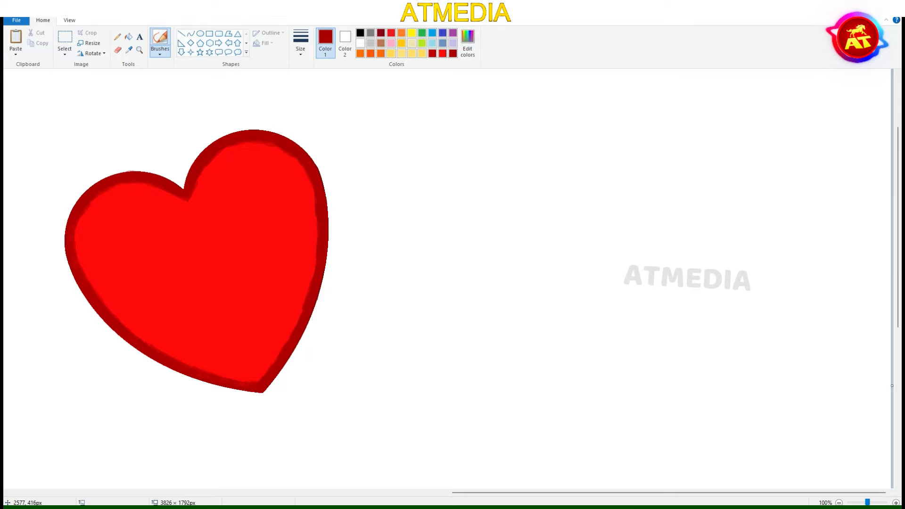
- Brush progressively lighter red bands inside the heart's dark border, sampling shades from the edge to blend the gradient
left_click_drag(89, 202, 113, 309)
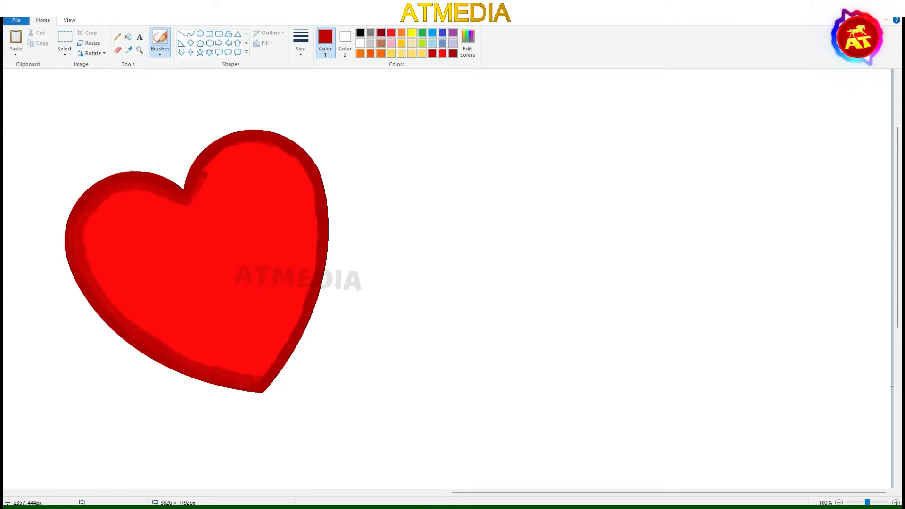
left_click_drag(232, 153, 189, 207)
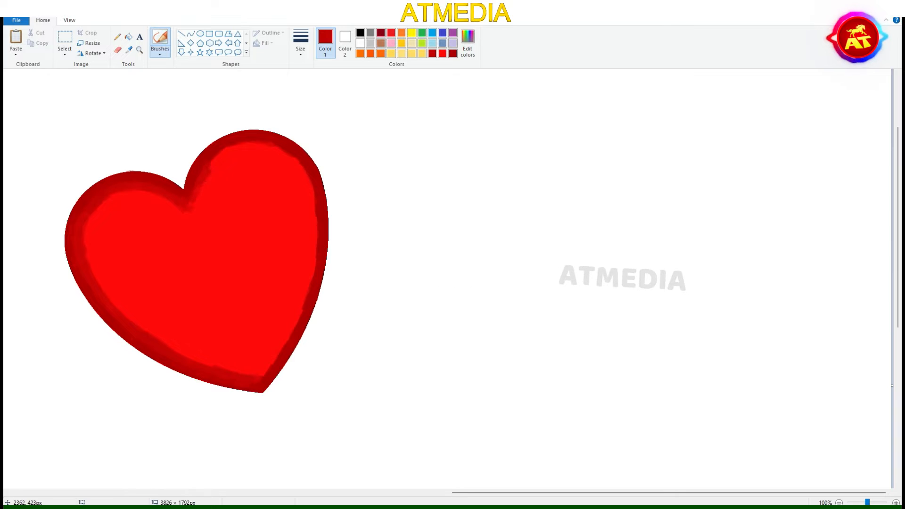
mouse_move(258, 145)
left_mouse_down()
mouse_move(281, 178)
mouse_move(310, 307)
left_mouse_up()
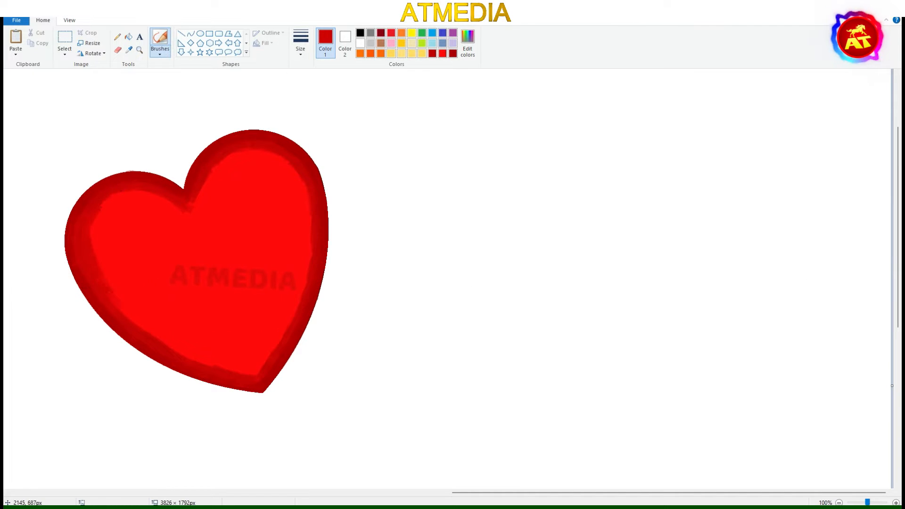
mouse_move(289, 168)
left_mouse_down()
mouse_move(299, 220)
mouse_move(284, 334)
mouse_move(109, 198)
left_mouse_up()
left_click(128, 50)
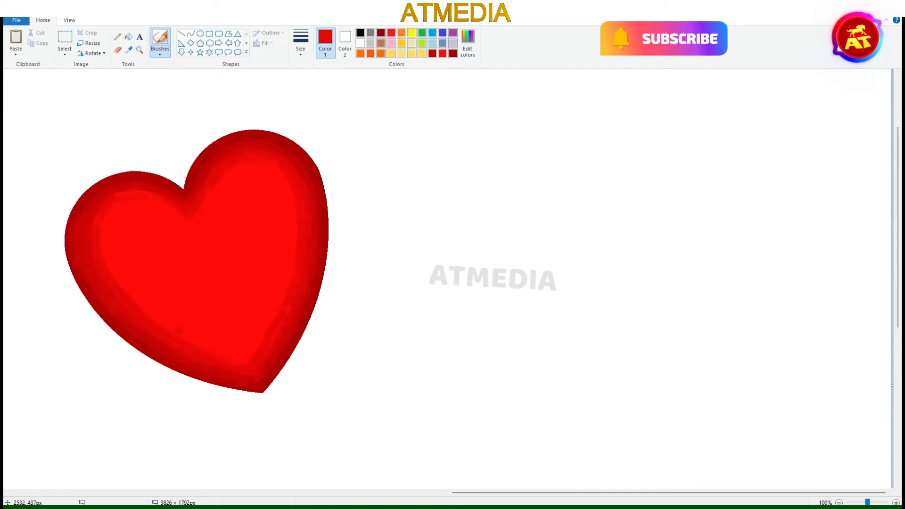
left_click(307, 248)
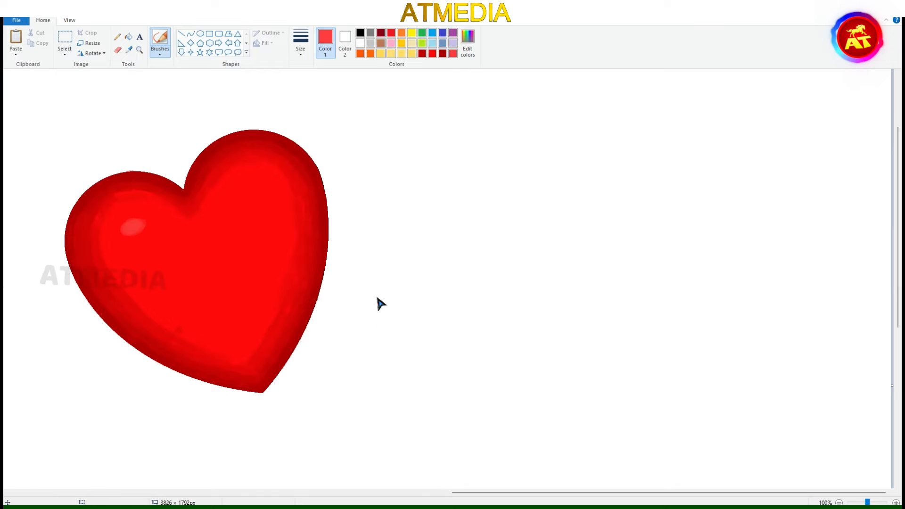
- Paint light red highlights on both upper lobes of the heart and soften their edges with intermediate and sampled reds
left_click_drag(261, 187, 255, 196)
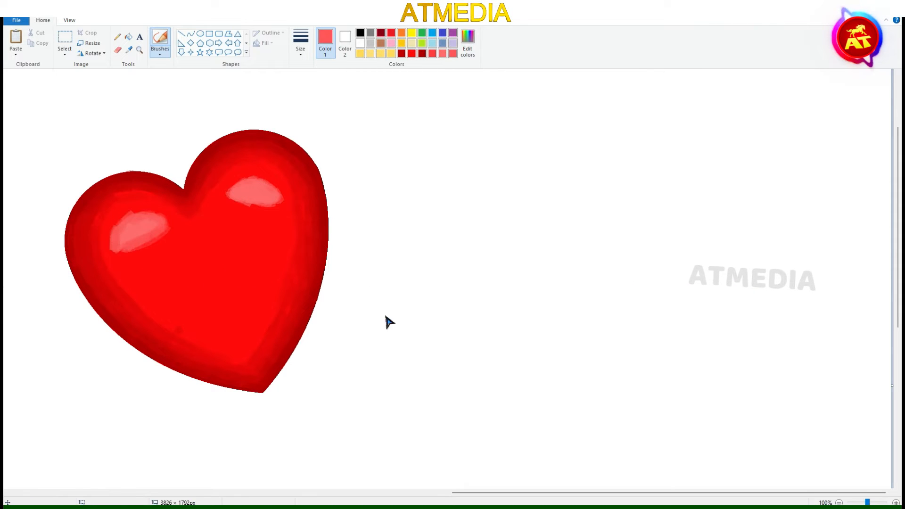
left_click_drag(118, 252, 154, 221)
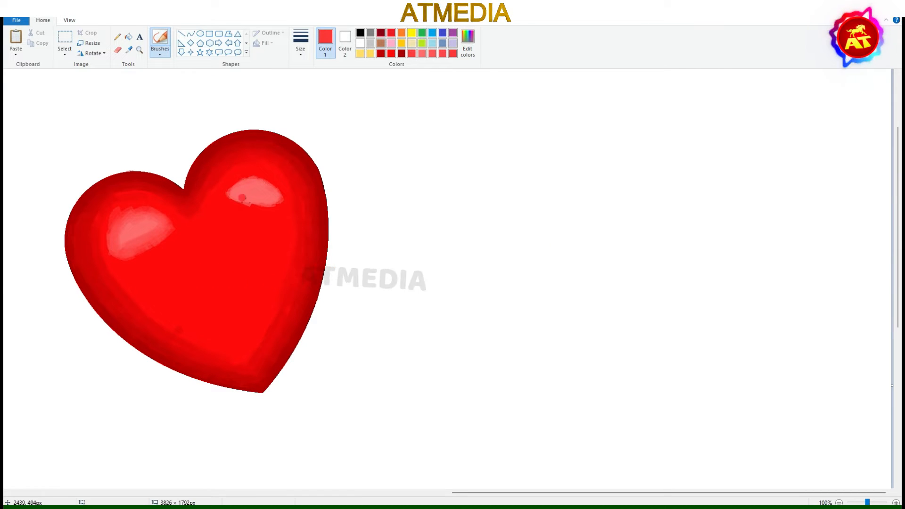
left_click_drag(243, 198, 279, 208)
left_click(471, 52)
left_click_drag(116, 262, 177, 241)
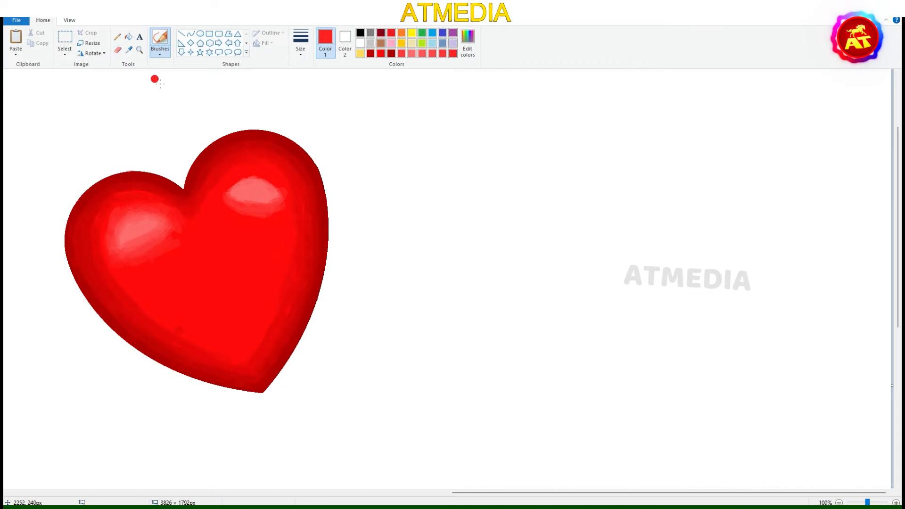
left_click(128, 50)
left_click(131, 250)
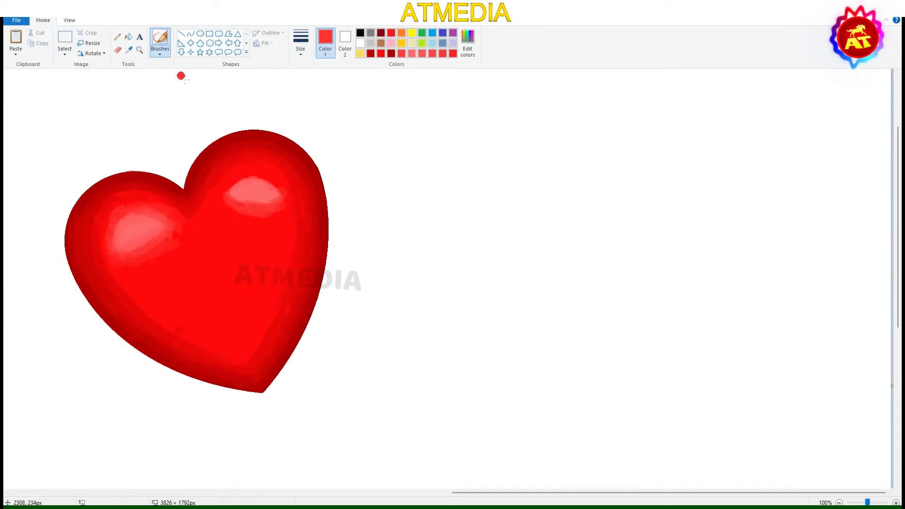
- Brush sampled reds over the light highlights on both heart lobes to blend them into the red surface
left_click_drag(175, 231, 116, 255)
left_click(129, 50)
left_click(189, 241)
mouse_move(153, 217)
left_mouse_down()
mouse_move(115, 252)
mouse_move(163, 229)
left_mouse_up()
mouse_move(231, 196)
left_mouse_down()
mouse_move(250, 181)
mouse_move(281, 200)
left_mouse_up()
- Try curved white highlights on both heart lobes, softening their edges with sampled light reds
left_click(360, 43)
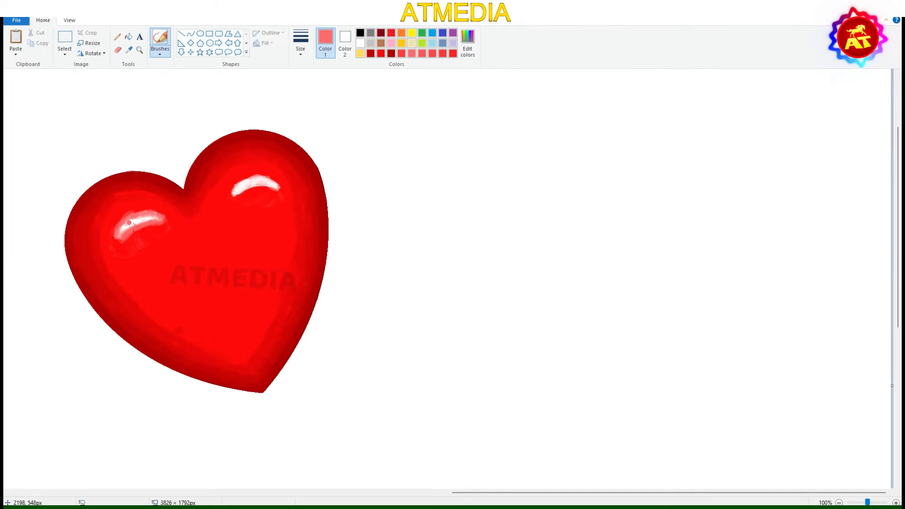
left_click(159, 36)
left_click(128, 50)
left_click(123, 236)
left_click(129, 50)
mouse_move(115, 238)
left_mouse_down()
mouse_move(129, 215)
mouse_move(129, 228)
left_mouse_up()
left_click(122, 242)
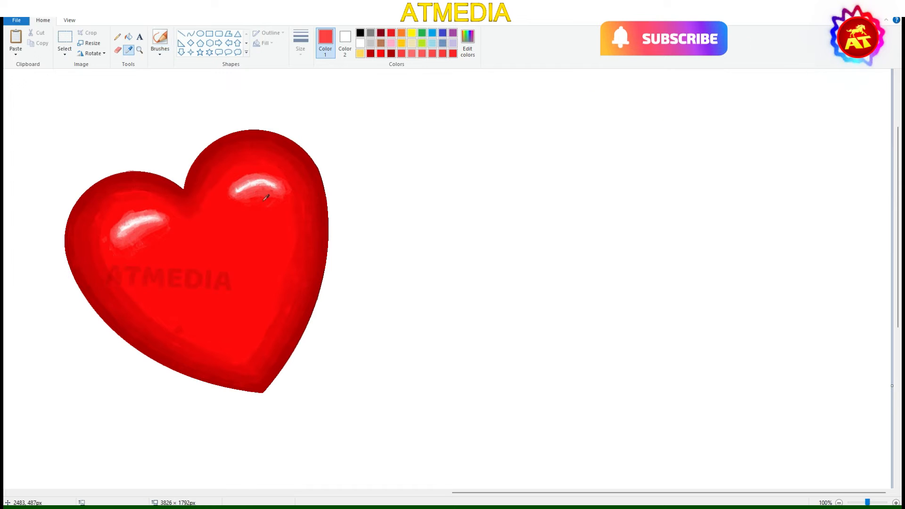
- Undo the curved white highlights on both heart lobes
key("ctrl+z")
key("ctrl+z")
key("ctrl+z")
key("ctrl+z")
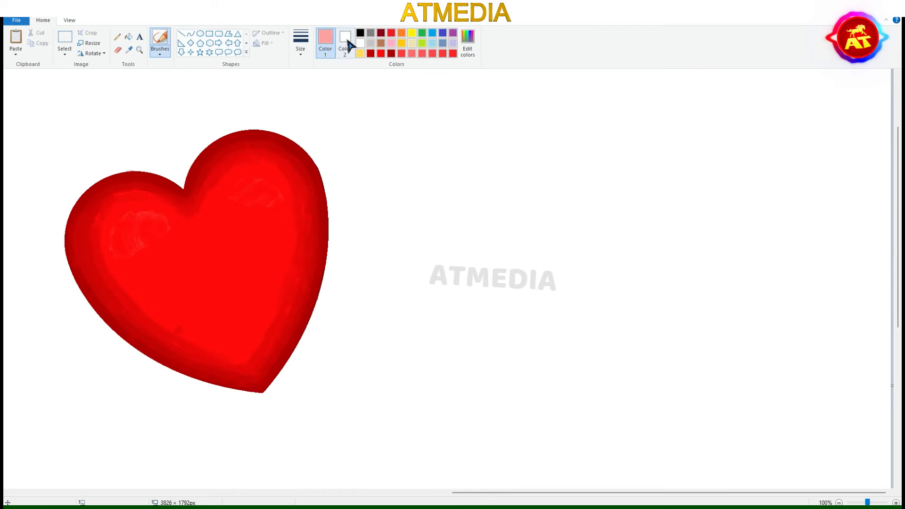
- Spray speckled white highlights onto both upper lobes of the heart with the airbrush
left_click(360, 43)
left_click(160, 51)
left_click(217, 69)
left_click(128, 230)
left_click(135, 225)
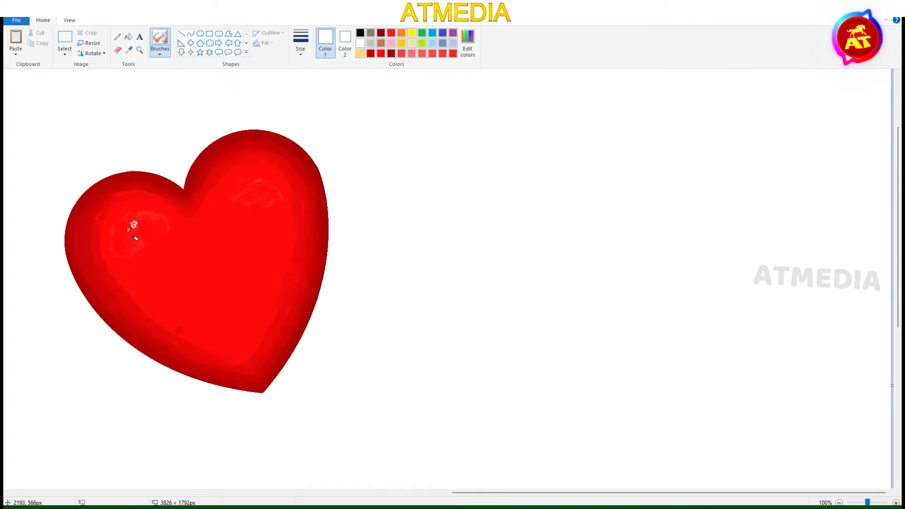
left_click_drag(152, 226, 110, 247)
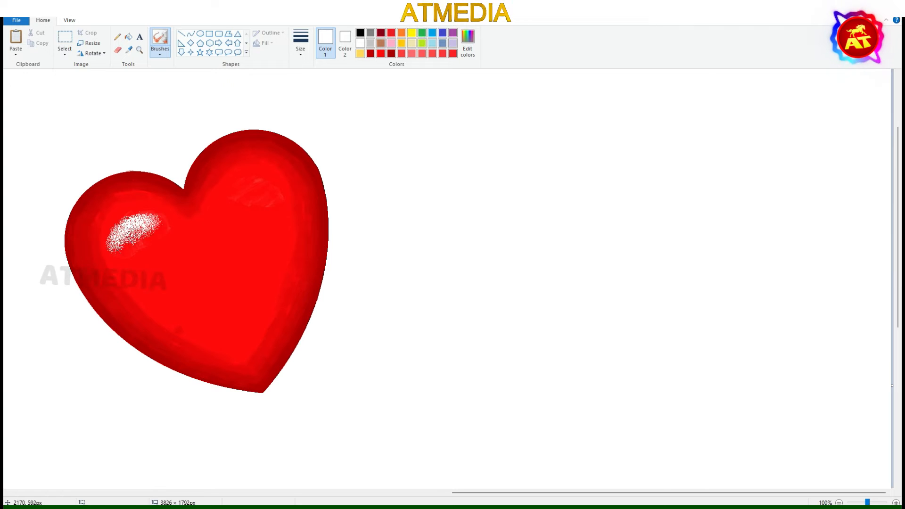
mouse_move(247, 200)
left_mouse_down()
mouse_move(269, 191)
mouse_move(257, 222)
mouse_move(243, 208)
mouse_move(276, 194)
left_mouse_up()
- Airbrush light red around and below the white speckles on both lobes to soften the highlights
left_click(422, 54)
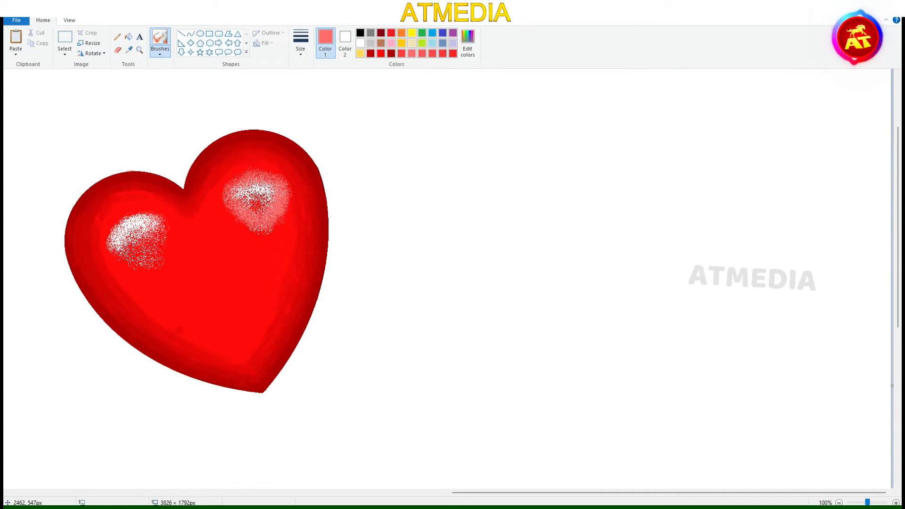
left_click_drag(155, 255, 159, 244)
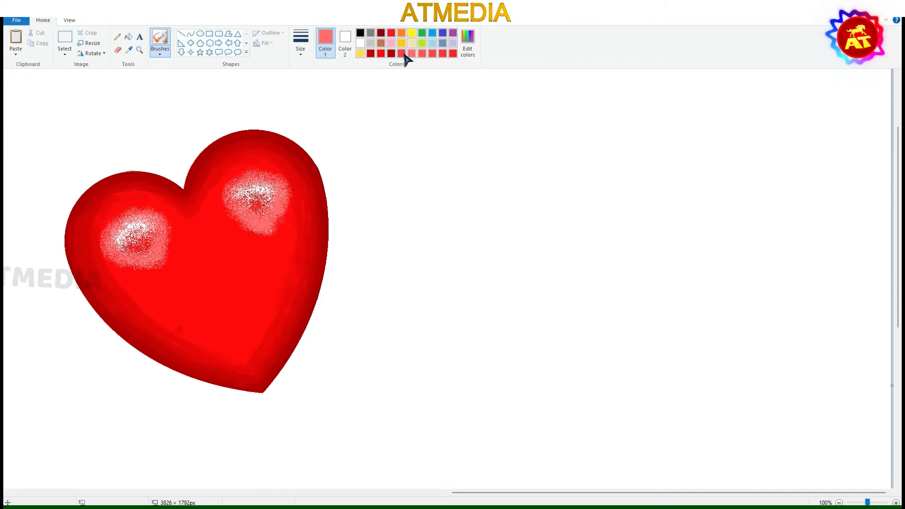
mouse_move(104, 263)
left_mouse_down()
mouse_move(162, 268)
mouse_move(133, 248)
left_mouse_up()
left_click(422, 54)
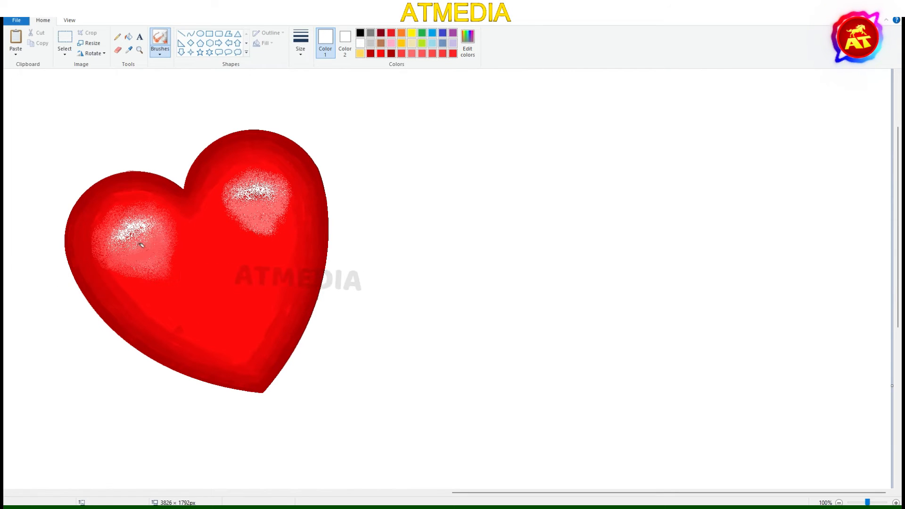
left_click(412, 53)
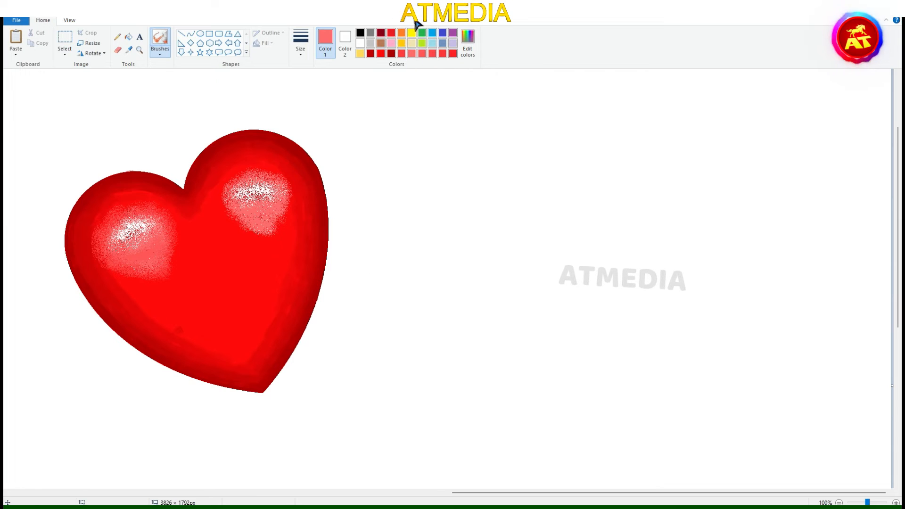
mouse_move(236, 221)
left_mouse_down()
mouse_move(257, 207)
mouse_move(283, 226)
left_mouse_up()
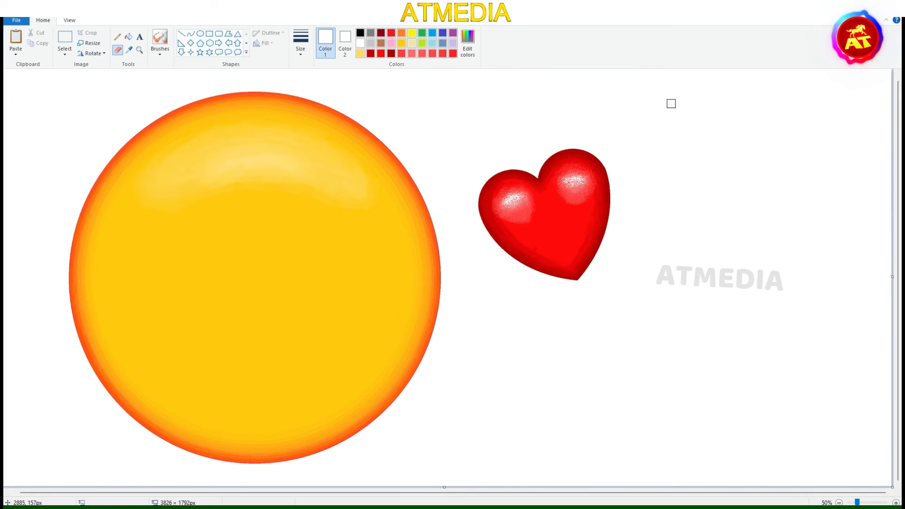
- Select the red heart and place it over the upper left part of the yellow ball
left_click(128, 50)
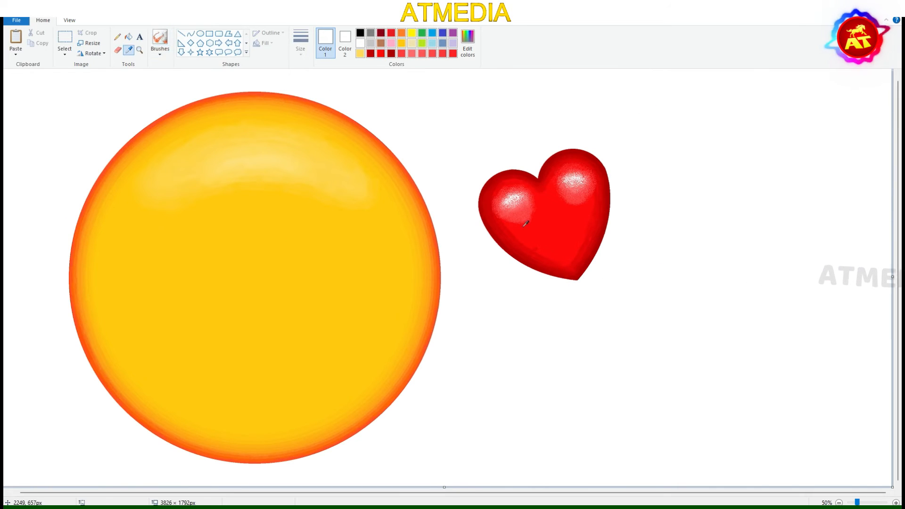
left_click(64, 43)
left_click_drag(474, 154, 647, 308)
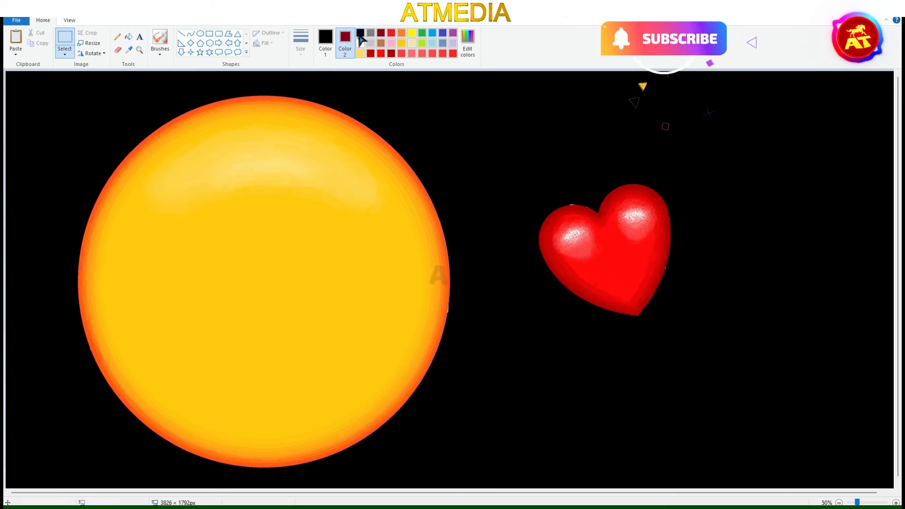
left_click_drag(666, 323, 227, 311)
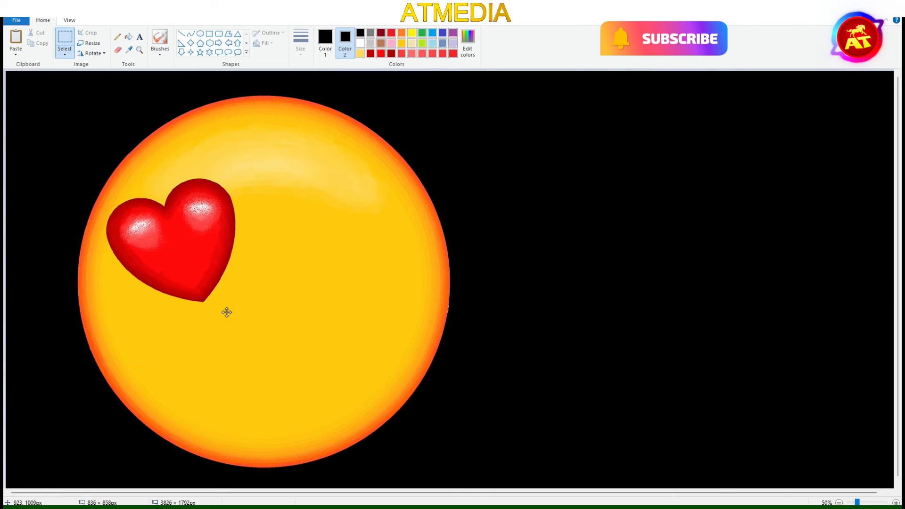
- Duplicate the heart as a mirrored copy and place it to the right of the original with a gap between them
left_click(47, 47)
left_click_drag(119, 205, 633, 289)
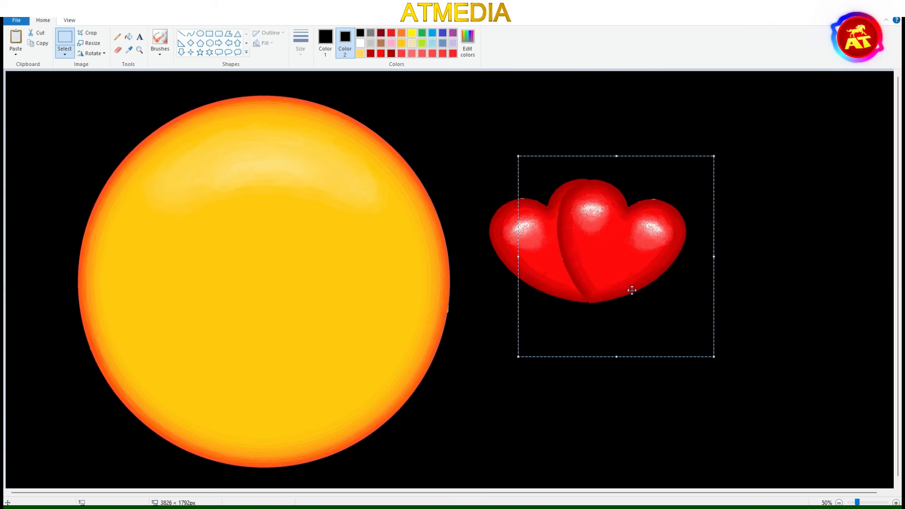
key("Left")
key("Left")
key("Left")
key("Left")
key("Left")
key("Left")
key("Right")
key("Right")
key("Right")
key("Right")
key("Right")
key("Right")
key("Right")
key("Right")
key("Right")
key("Right")
key("Right")
key("Right")
key("Right")
key("Right")
key("Right")
key("Right")
key("Right")
key("Right")
key("Right")
key("Right")
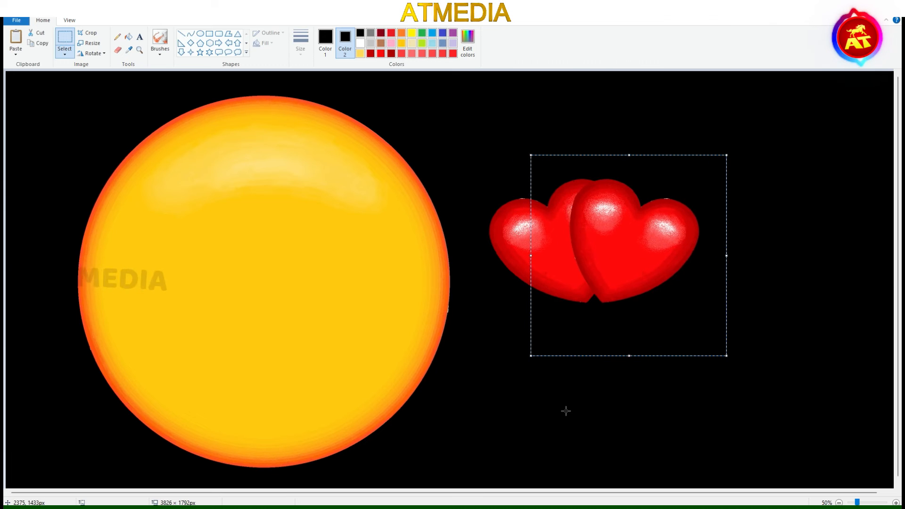
key("Right")
key("Right")
key("Right")
key("Right")
key("Right")
key("Right")
key("Right")
key("Right")
key("Right")
key("Right")
key("Right")
key("Right")
key("Right")
key("Right")
key("Right")
key("Right")
key("Right")
key("Right")
key("Right")
key("Right")
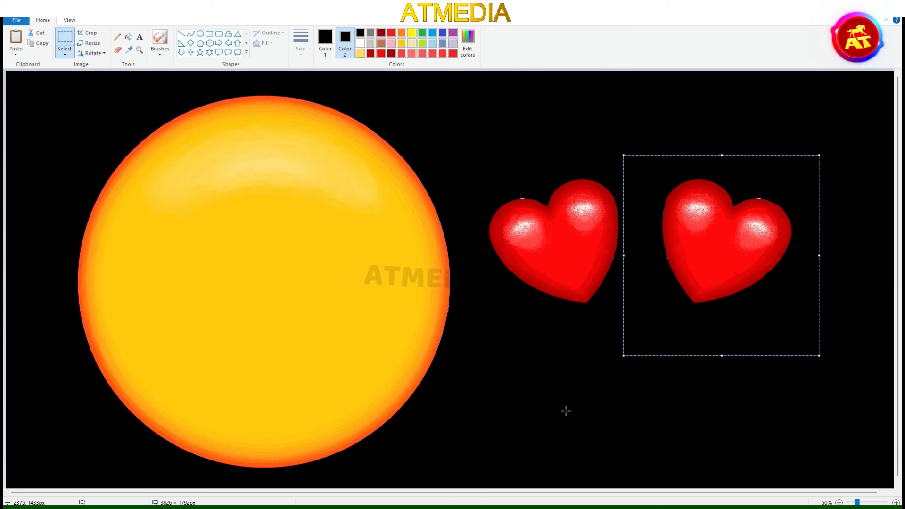
- Select both hearts together and move them onto the yellow ball as eyes, nudging them slightly downward
left_click_drag(478, 140, 827, 349)
left_click_drag(722, 267, 346, 269)
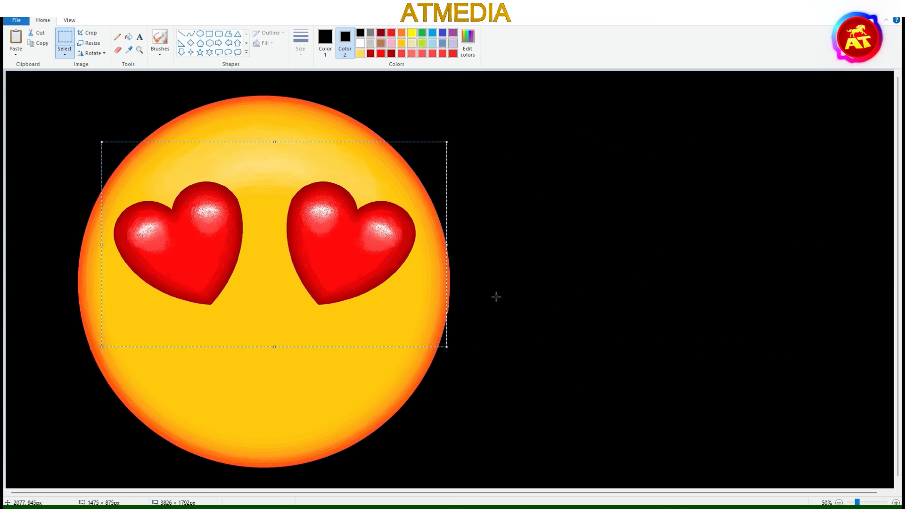
key("Down")
key("Down")
key("Down")
key("Down")
key("Down")
key("Down")
key("Down")
key("Down")
key("Down")
key("Down")
key("Down")
key("Down")
key("Down")
key("Down")
key("Down")
key("Down")
key("Down")
key("Down")
key("Down")
key("Down")
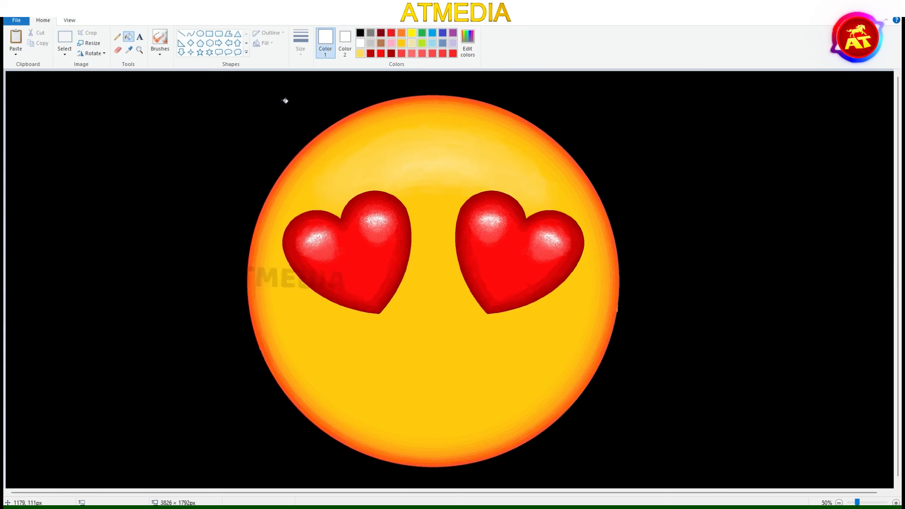
- Fill the black background around the emoji with white
left_click(285, 99)
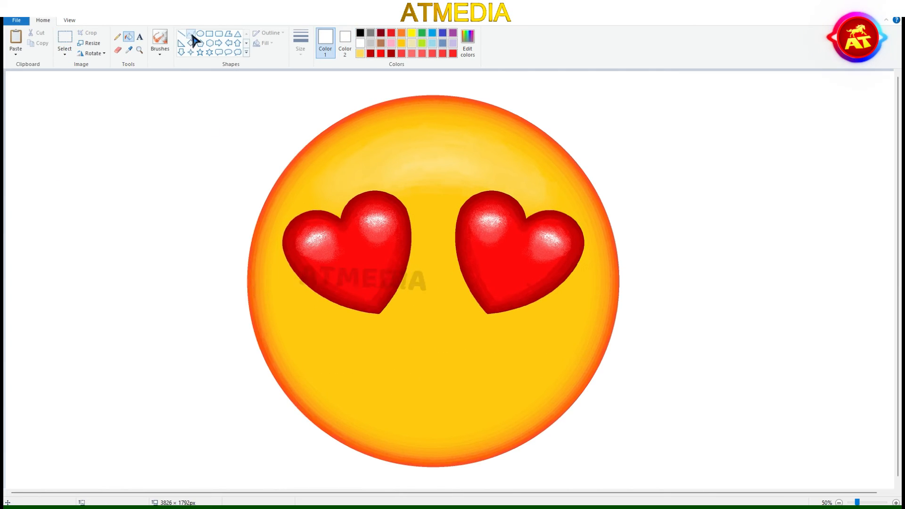
- Draw an orange-red curve about 825 px wide for the mouth's upper edge and move it to the blank area right of the ball
left_click_drag(339, 305, 531, 305)
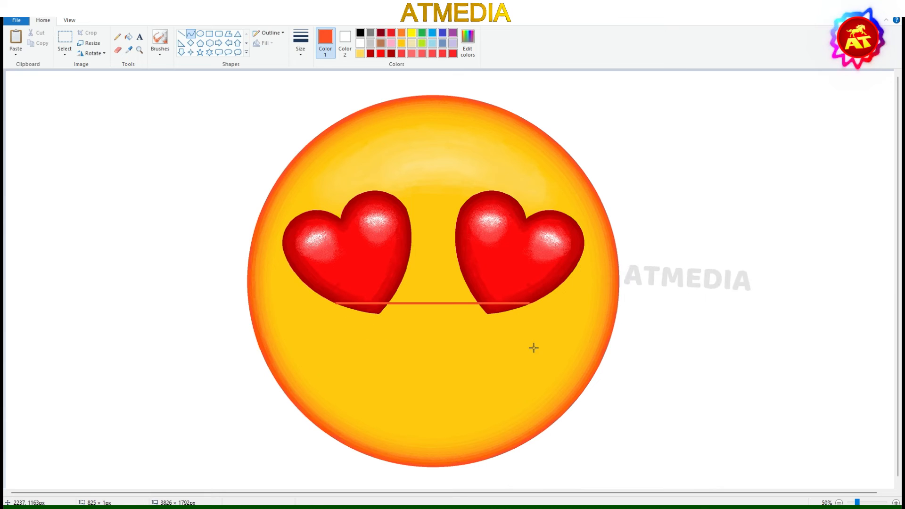
left_click_drag(392, 310, 394, 329)
mouse_move(480, 323)
left_mouse_down()
mouse_move(483, 336)
mouse_move(435, 358)
left_mouse_up()
left_click_drag(462, 343, 778, 339)
left_click(739, 404)
- Close the mouth shape with a deep, rounded orange-red curve joining both ends of the upper curve
scroll(739, 404, "up", 1)
left_click_drag(387, 492, 828, 493)
scroll(402, 162, "down", 8)
left_click_drag(397, 160, 783, 160)
left_click_drag(491, 302, 479, 393)
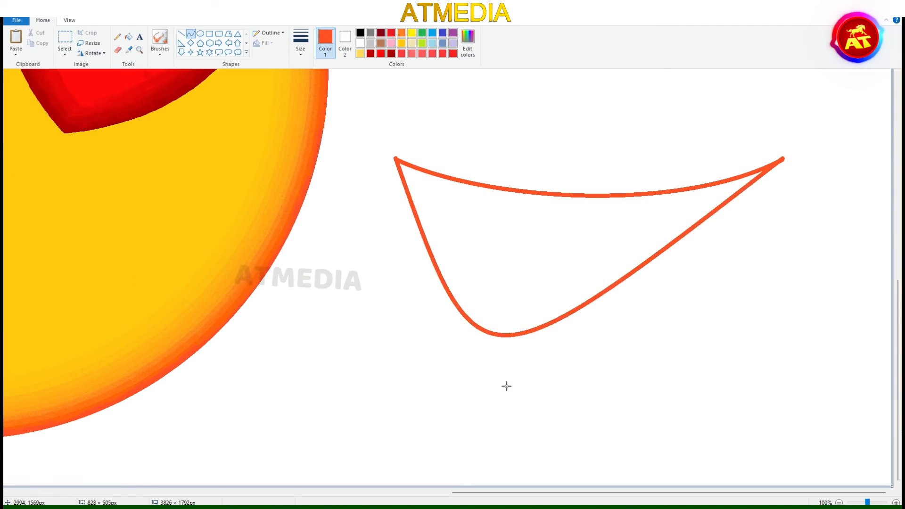
left_click_drag(726, 346, 769, 335)
left_click(812, 293)
- Fill the mouth shape with orange and refill it with a deeper orange
left_click(129, 37)
left_click(402, 33)
left_click(470, 216)
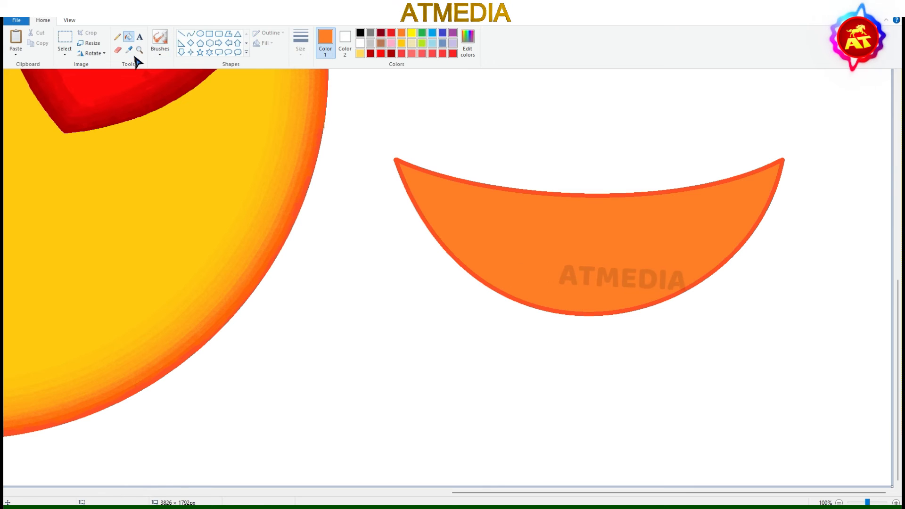
left_click(559, 245)
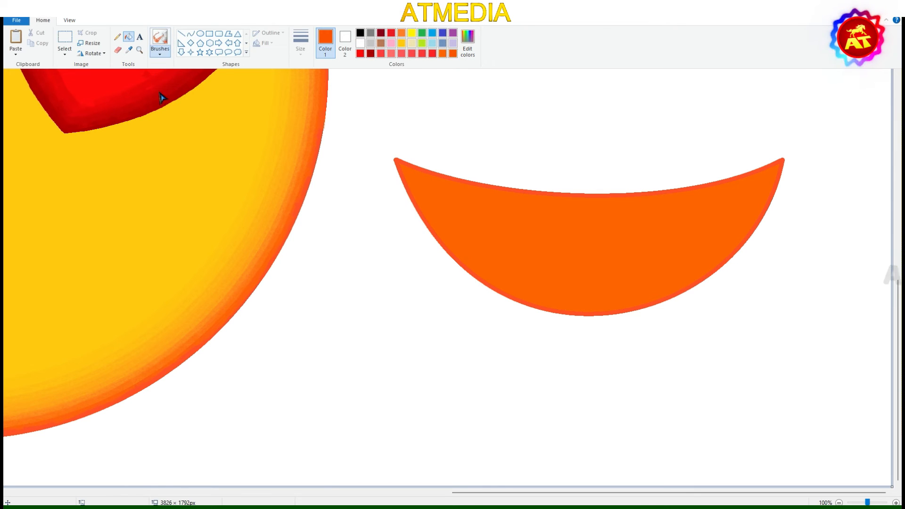
- Trace the mouth's upper and lower edges with dark brownish-orange curves
left_click(191, 34)
left_click_drag(395, 168, 785, 168)
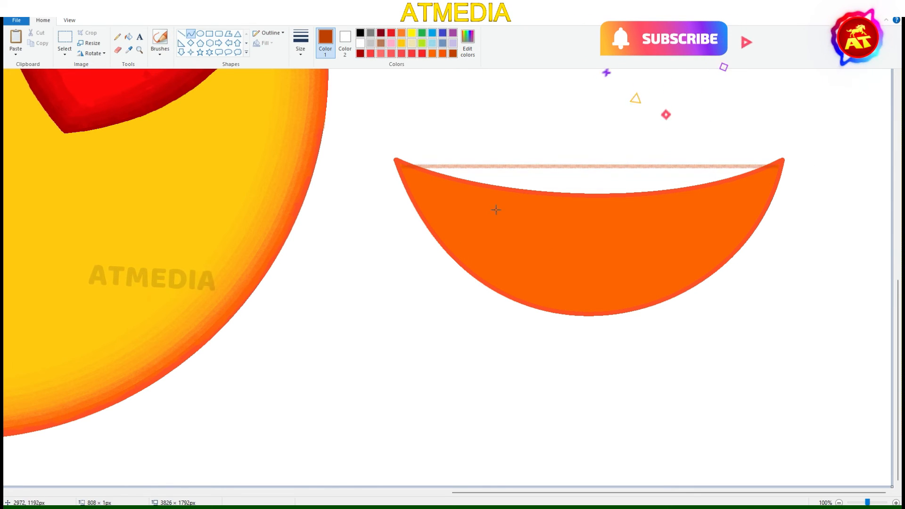
left_click_drag(495, 207, 468, 173)
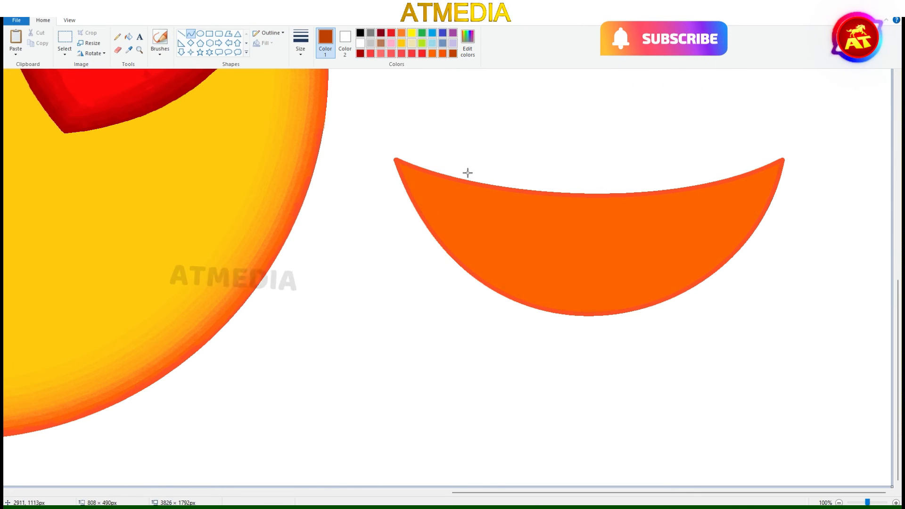
left_click_drag(396, 160, 783, 160)
left_click_drag(491, 198, 475, 347)
left_click_drag(707, 283, 768, 329)
key("ctrl+z")
- Brush a dark brownish-orange band along the inside of the mouth's entire outline
left_click(160, 37)
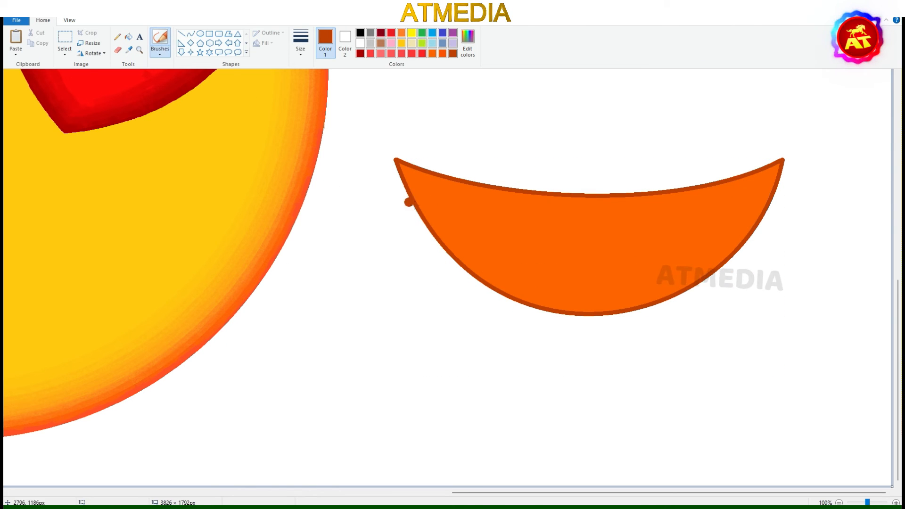
mouse_move(406, 169)
left_mouse_down()
mouse_move(486, 274)
mouse_move(572, 307)
left_mouse_up()
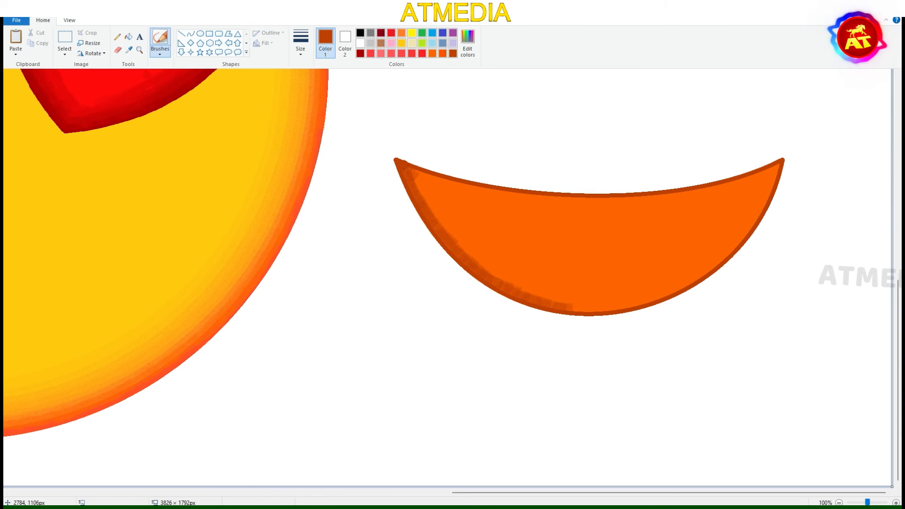
mouse_move(450, 184)
left_mouse_down()
mouse_move(585, 201)
mouse_move(722, 193)
mouse_move(769, 179)
mouse_move(716, 260)
mouse_move(582, 308)
left_mouse_up()
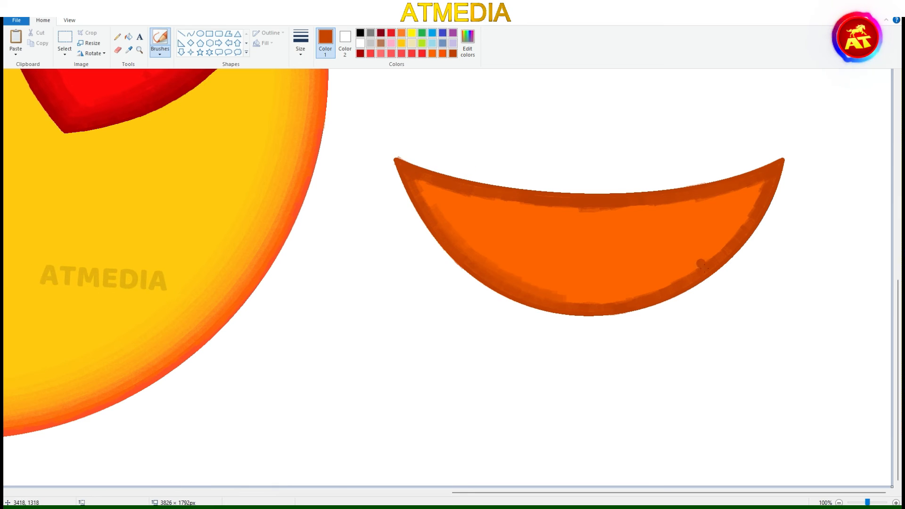
- Sample an intermediate orange from the mouth's border and brush it inside the dark band to blend the shading inward
left_click(129, 50)
left_click(568, 295)
mouse_move(660, 287)
left_mouse_down()
mouse_move(556, 296)
mouse_move(420, 183)
left_mouse_up()
left_click_drag(419, 183, 468, 202)
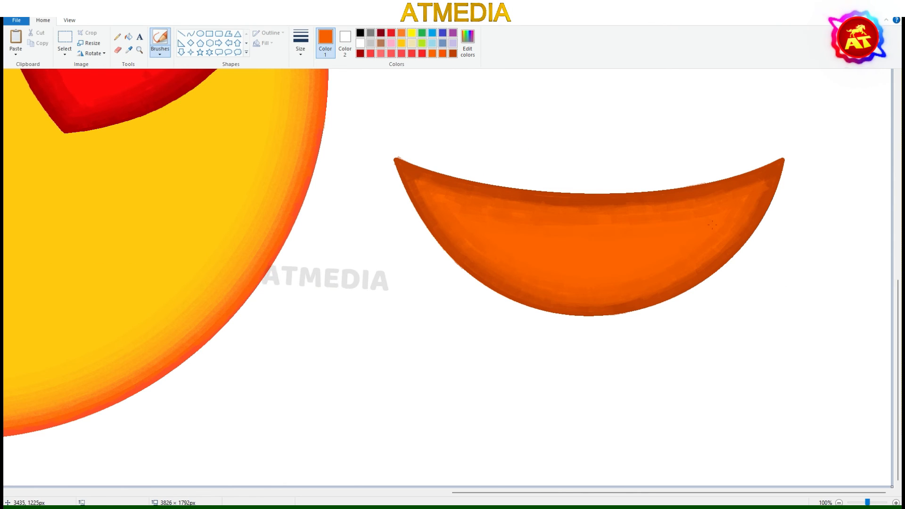
- Touch up the mouth's shading and its right corner with dark orange shades sampled from the border
left_click(128, 50)
left_click(481, 277)
left_click(118, 50)
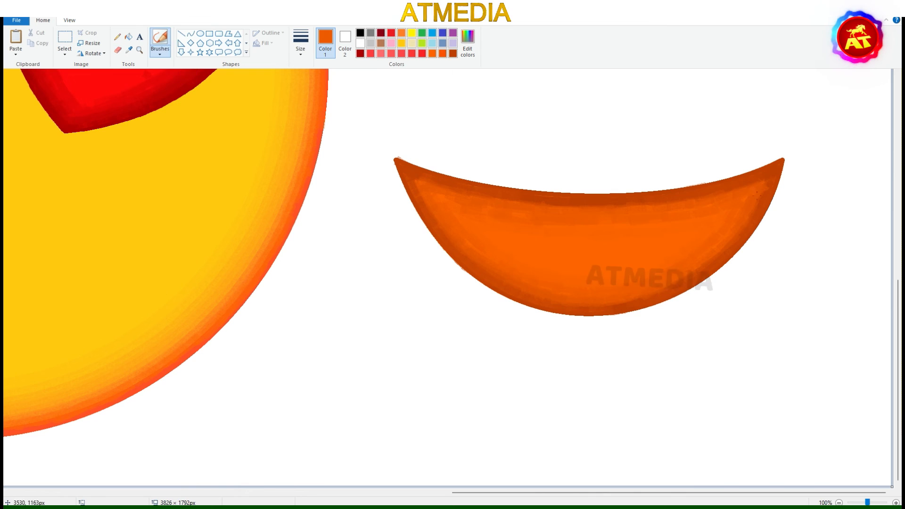
left_click(129, 50)
left_click(773, 179)
left_click_drag(769, 182, 763, 200)
- Select the shaded mouth and move it onto the yellow face, centred below the heart eyes
scroll(614, 331, "down", 1)
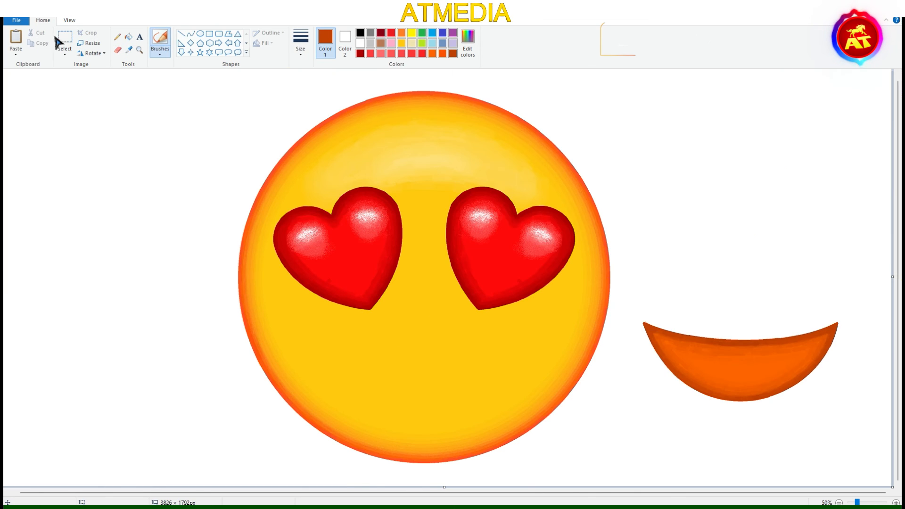
left_click(61, 40)
left_click_drag(633, 307, 852, 423)
left_click_drag(818, 403, 503, 414)
left_click_drag(439, 398, 415, 395)
left_click(602, 412)
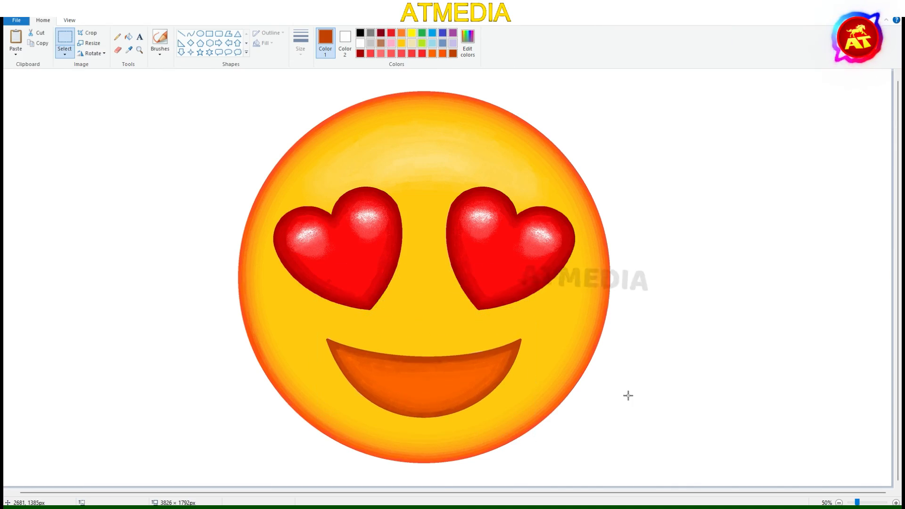